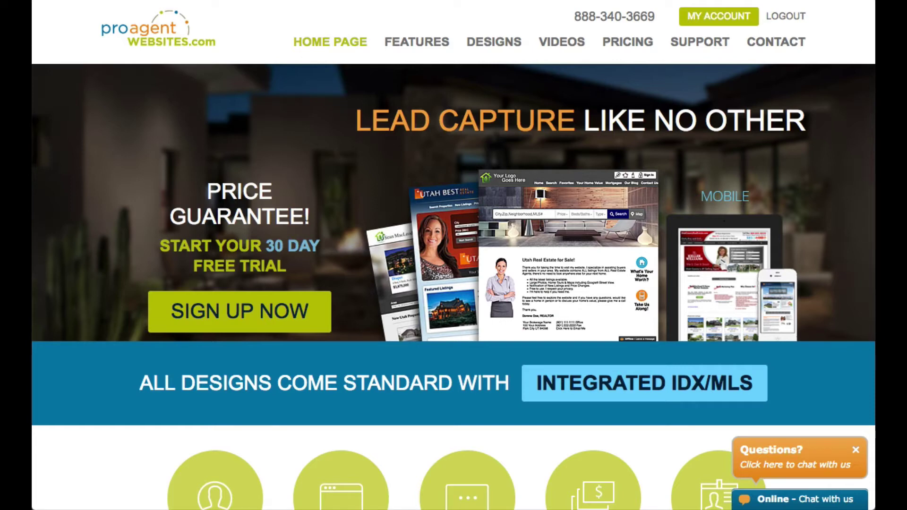
- View the pricing information, then scroll through the East Idaho sample agent site's listings
left_click(607, 41)
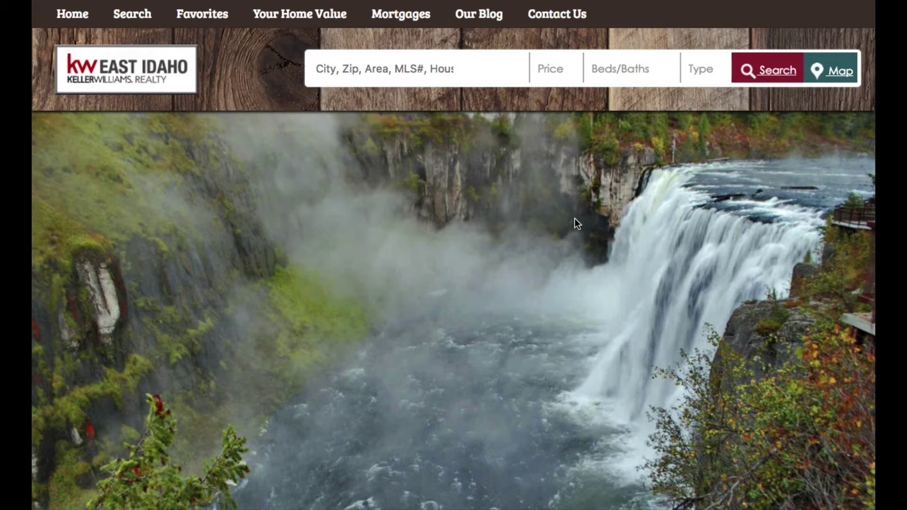
scroll(574, 218, "down", 10)
scroll(575, 218, "down", 20)
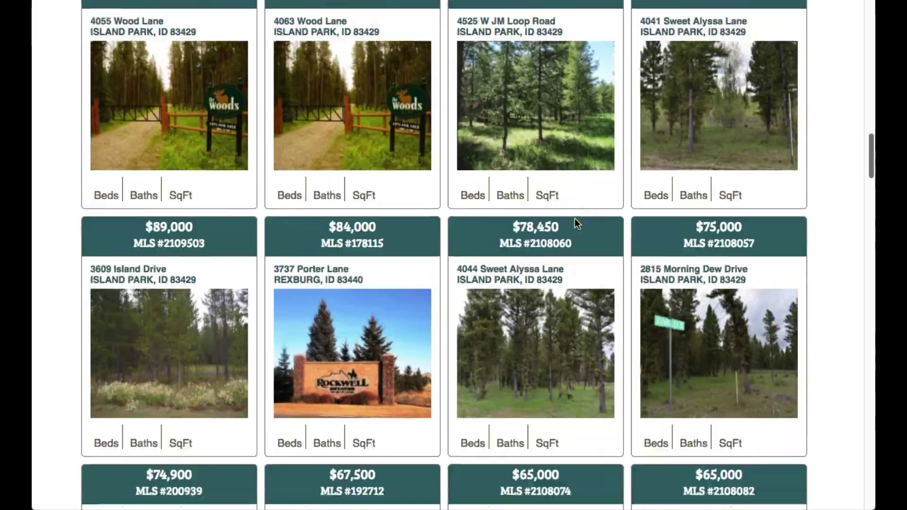
scroll(574, 219, "down", 10)
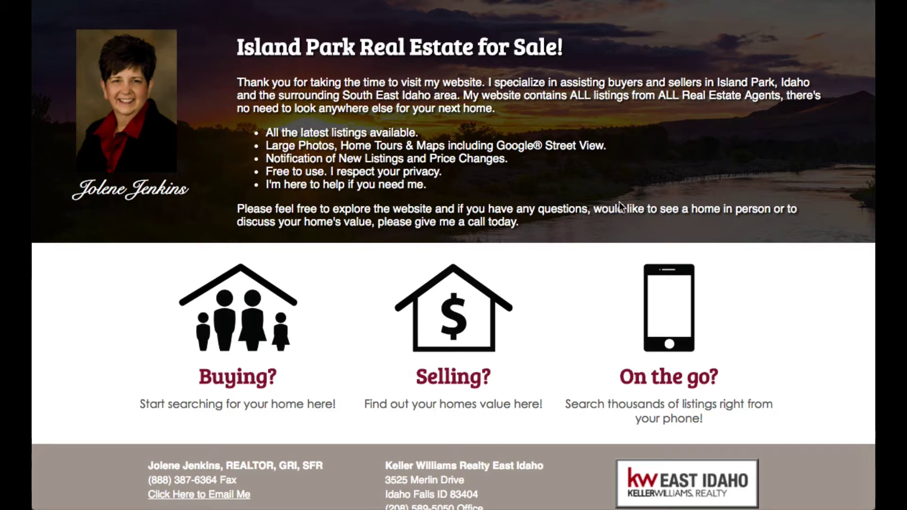
scroll(625, 203, "down", 15)
- Visit the sample site's Contact Us page, then return to its home page
scroll(624, 203, "up", 20)
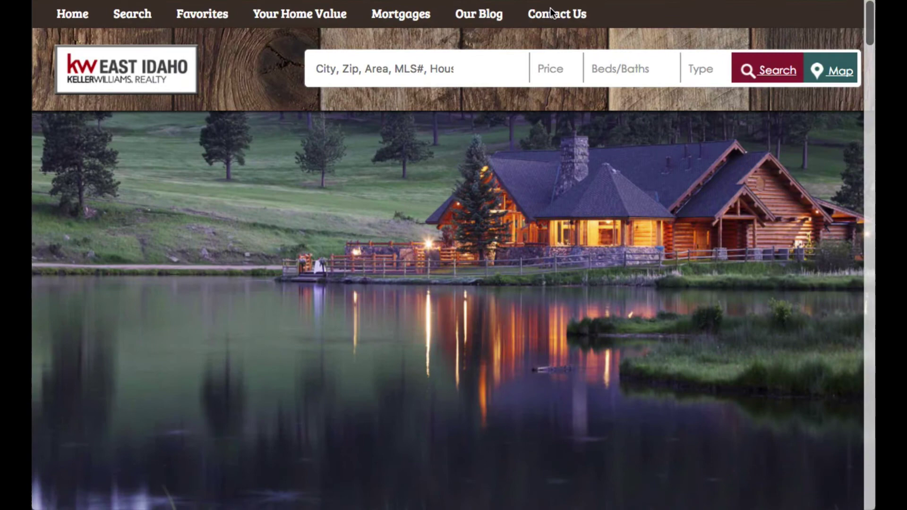
left_click(575, 12)
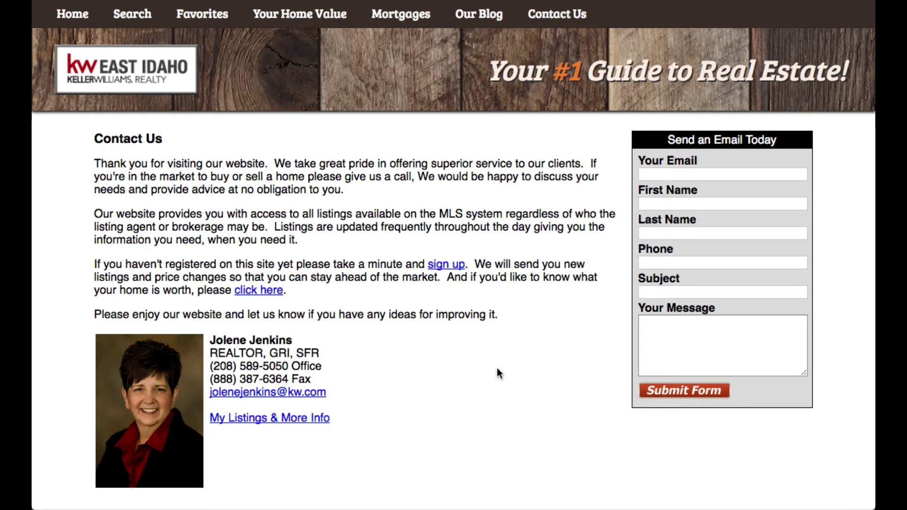
left_click(73, 13)
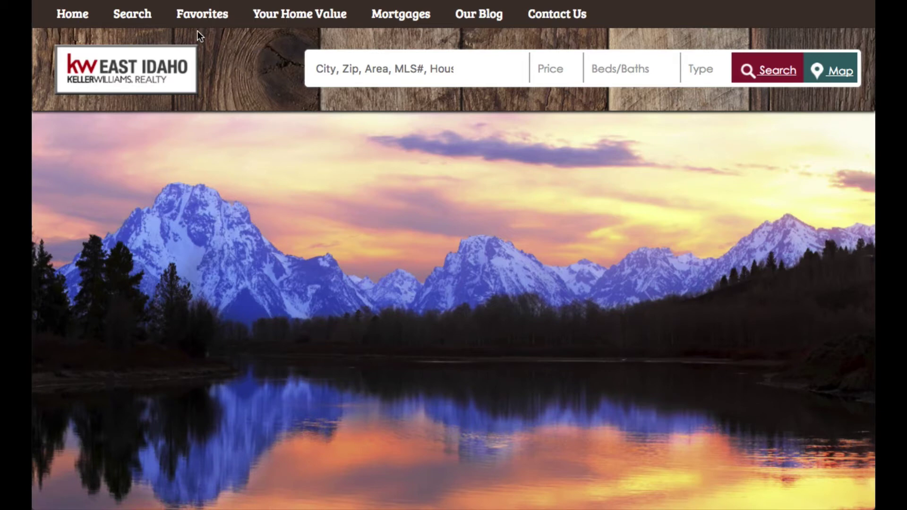
- Search homes by city with Island Park selected and show the results
mouse_move(142, 21)
left_click(136, 40)
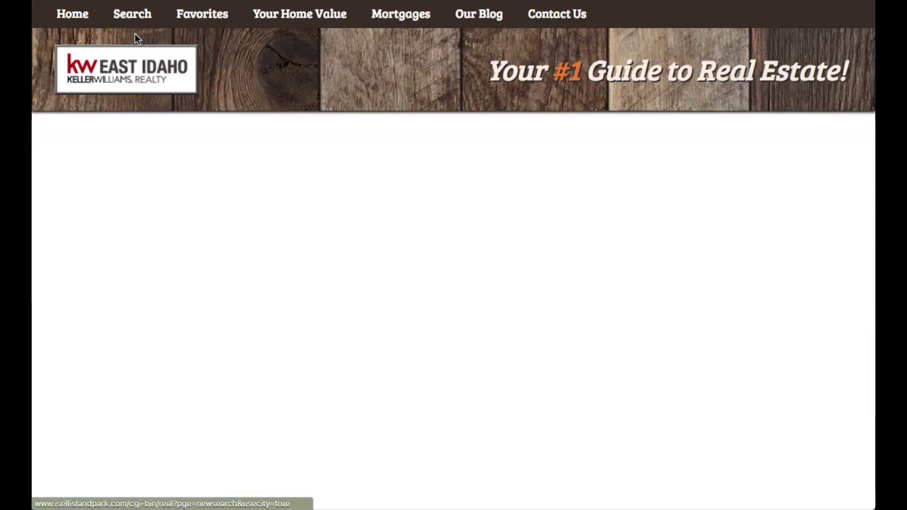
left_click(605, 224)
left_click(207, 162)
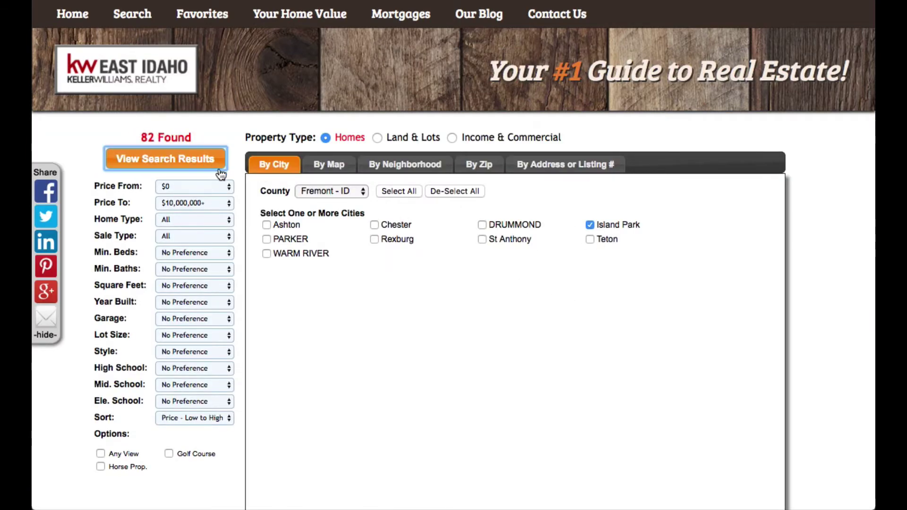
- Open the 4129 Spruce Circle, 3553 Rock Creek Lane and 3421 Oakwood Drive listings in turn
scroll(472, 233, "down", 7)
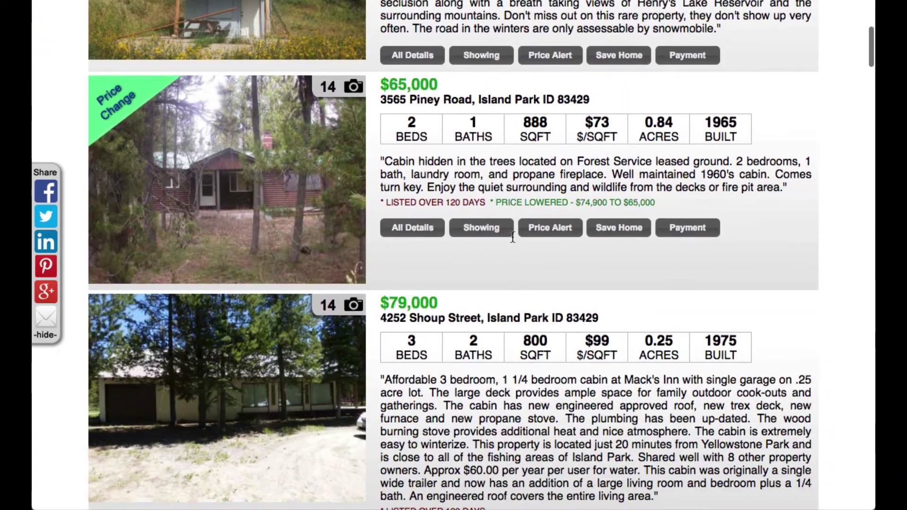
scroll(512, 237, "down", 18)
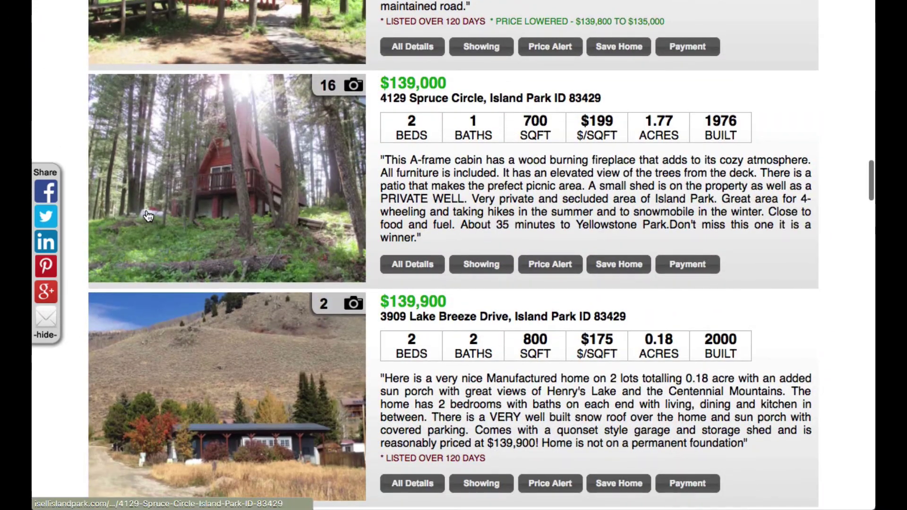
left_click(144, 215)
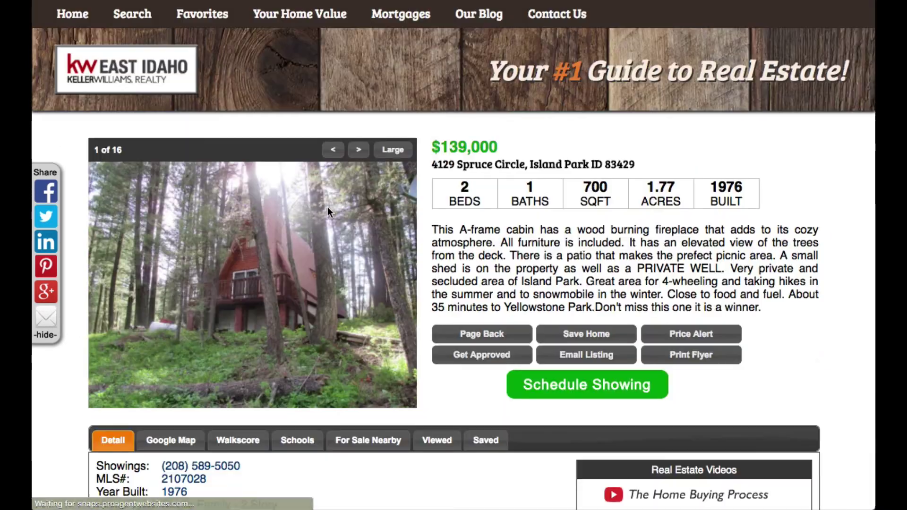
left_click(503, 333)
scroll(531, 286, "down", 9)
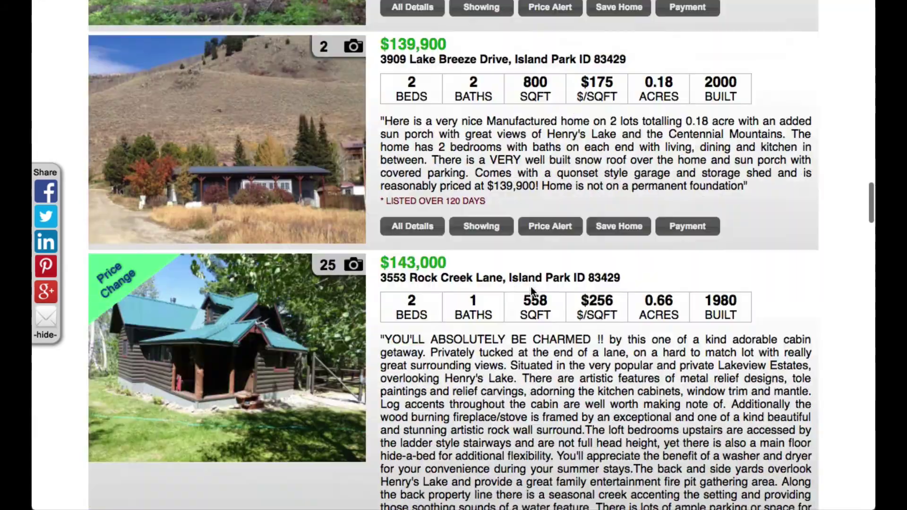
left_click(227, 222)
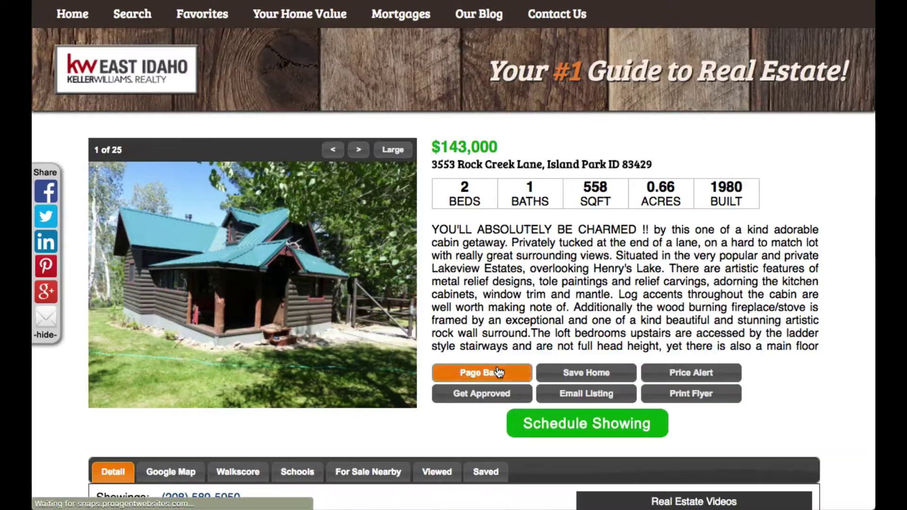
left_click(481, 372)
scroll(526, 321, "down", 10)
left_click(182, 138)
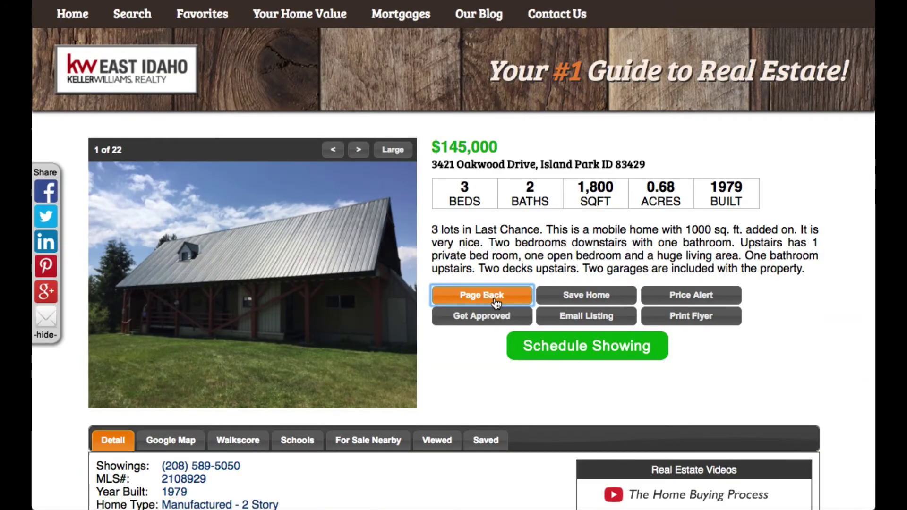
left_click(482, 294)
- Open the 5095 Mallard Drive listing details
scroll(479, 257, "down", 5)
scroll(478, 259, "down", 5)
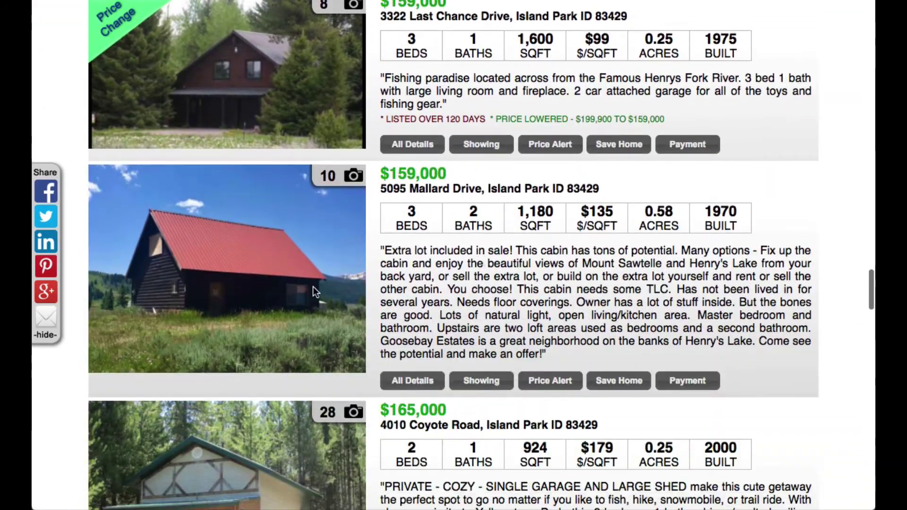
left_click(312, 287)
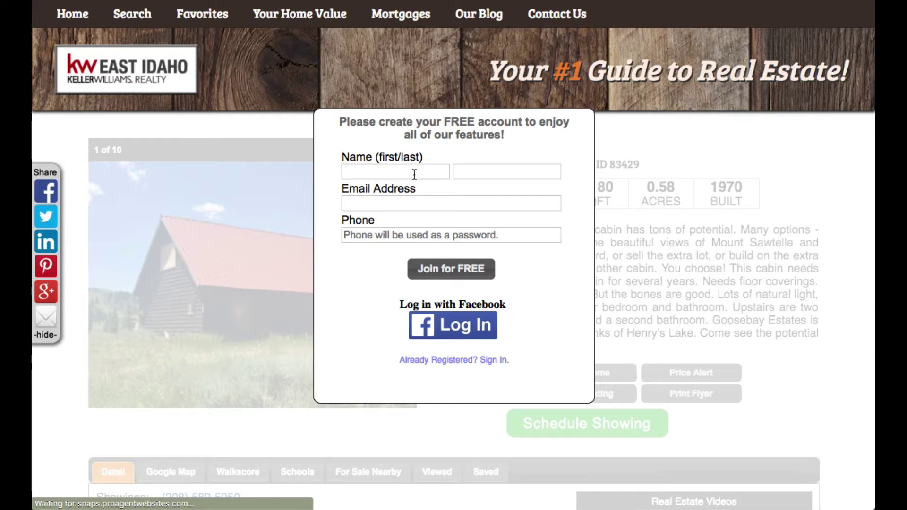
- Fill the signup popup with the lead's name, e-mail and phone, and join for free
left_click(415, 171)
type("Douglas")
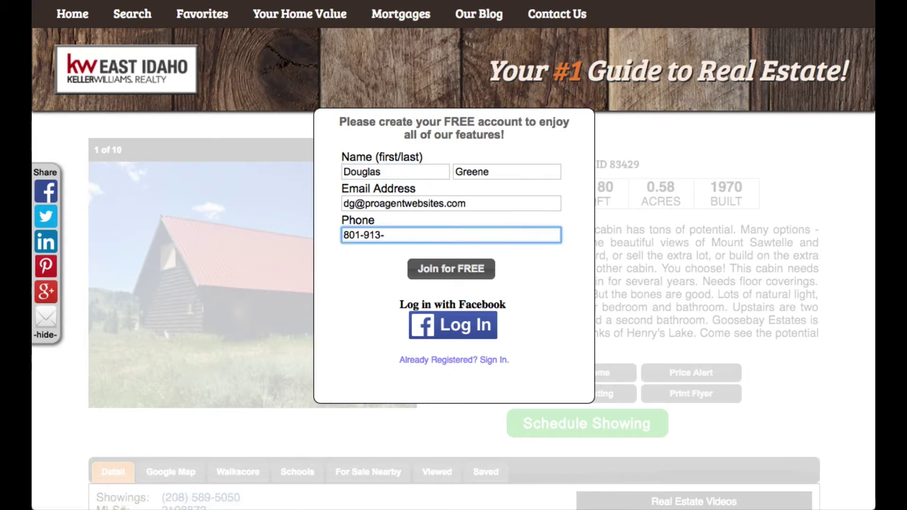
type("5869")
key("Tab")
left_click(471, 273)
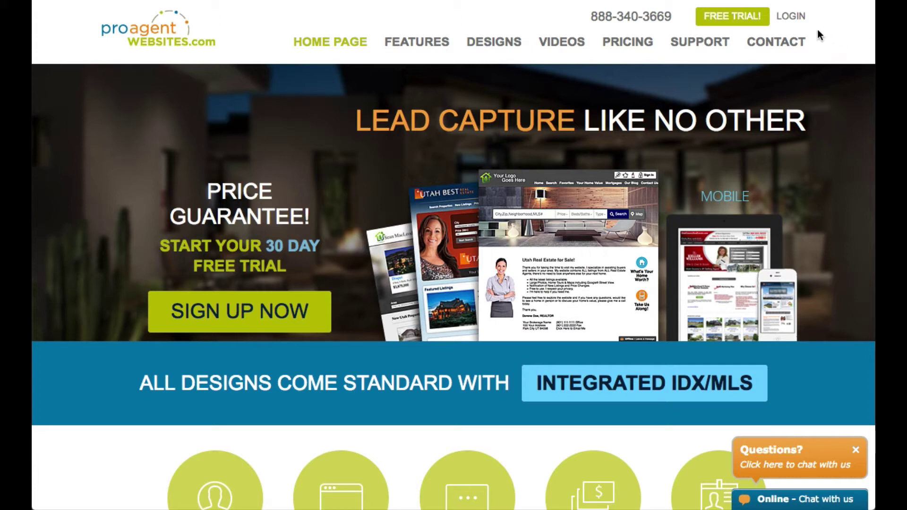
- Log in to the agent back office and view the Lead Manager's six leads
left_click(790, 18)
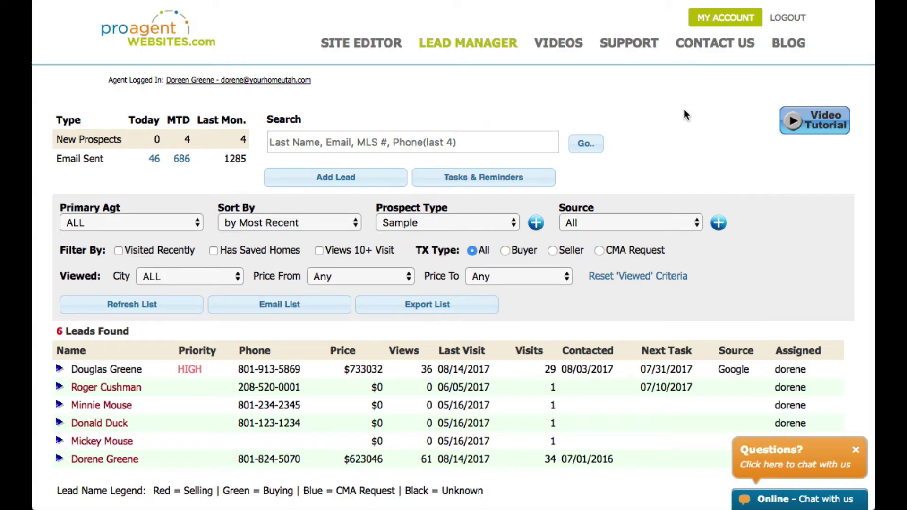
- Bring up the Video Tutorials list
left_click(563, 42)
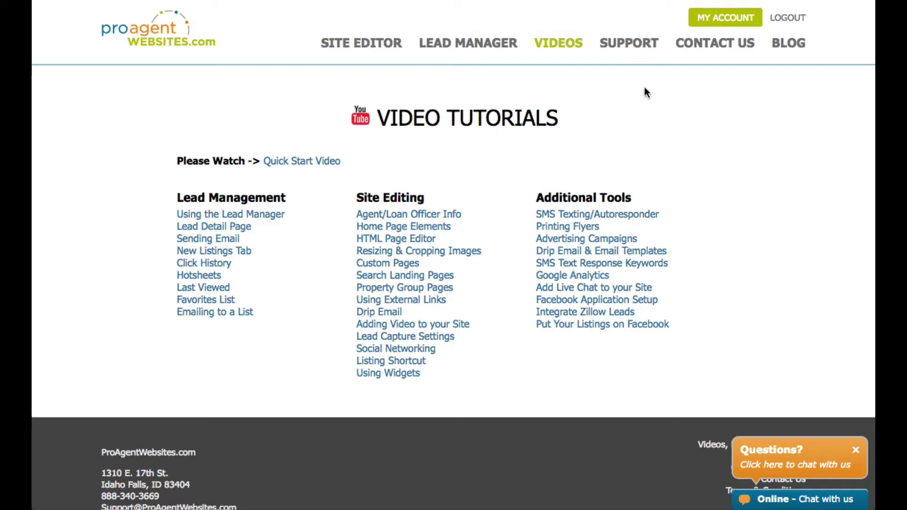
- Review all past support requests and start a new support request
left_click(635, 43)
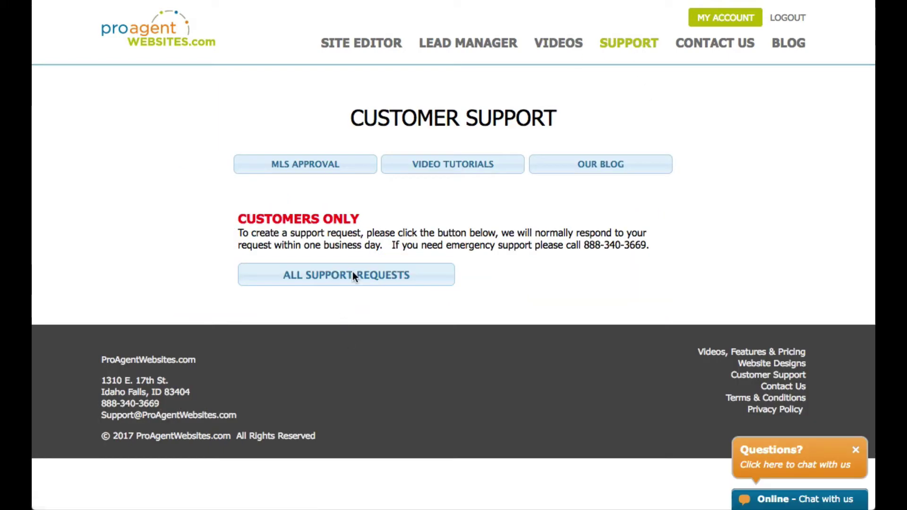
left_click(367, 279)
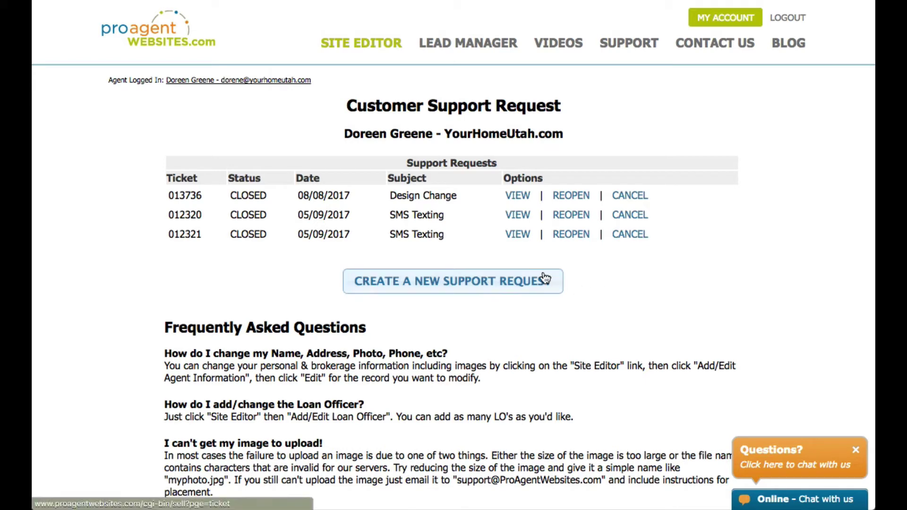
left_click(465, 284)
- Select the Subject and Request fields, then open and close the Upload Images window
left_click(211, 171)
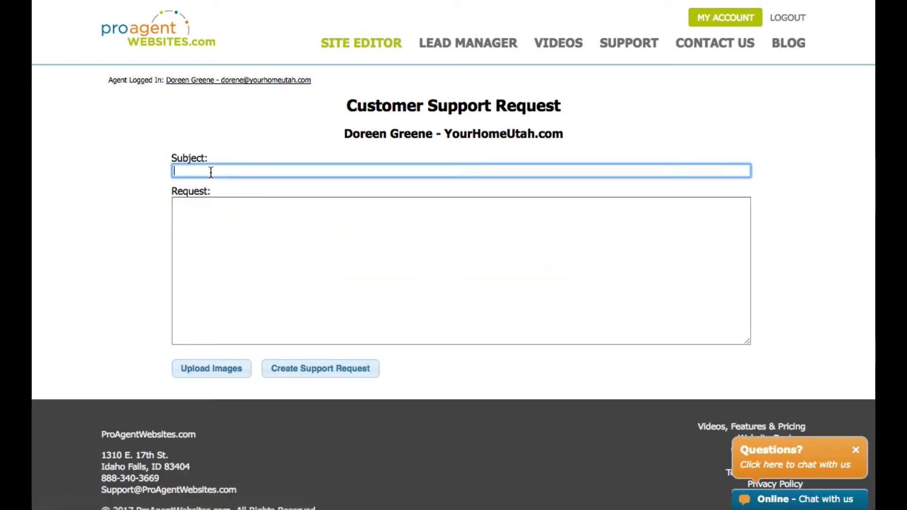
left_click(219, 225)
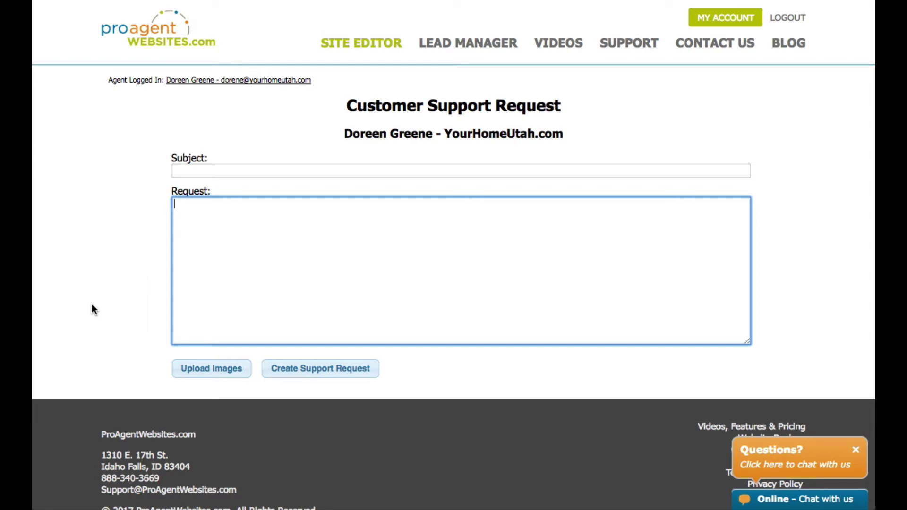
left_click(218, 370)
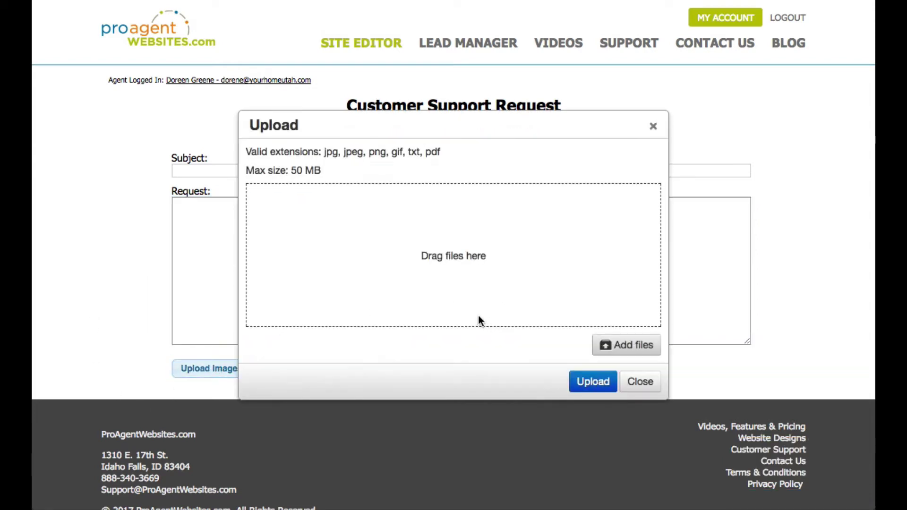
key("Escape")
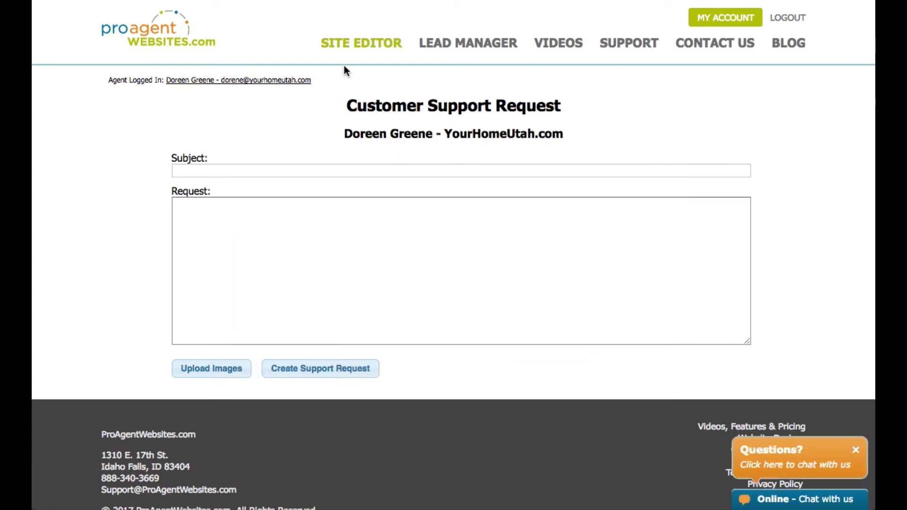
- From the Editing your Website menu, open Add/Edit Agent Info under Agents, Brokers & Loan Officers
left_click(374, 44)
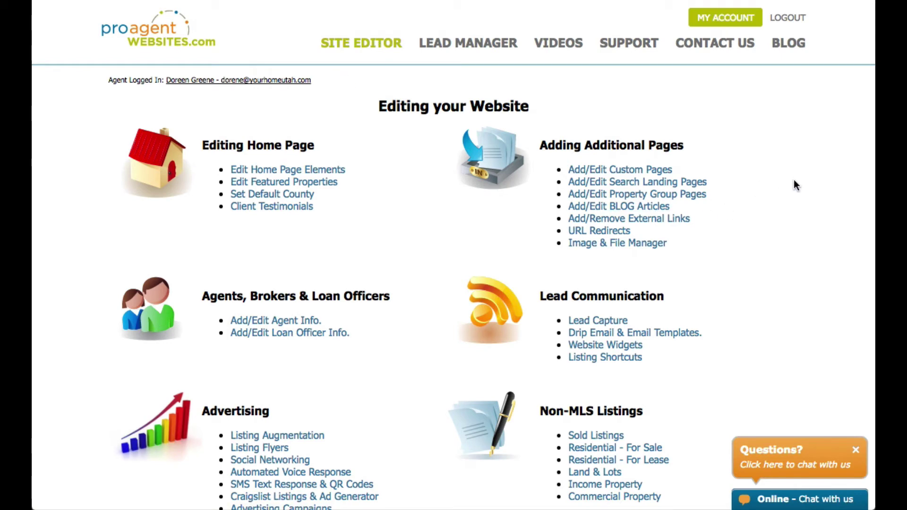
scroll(791, 179, "down", 3)
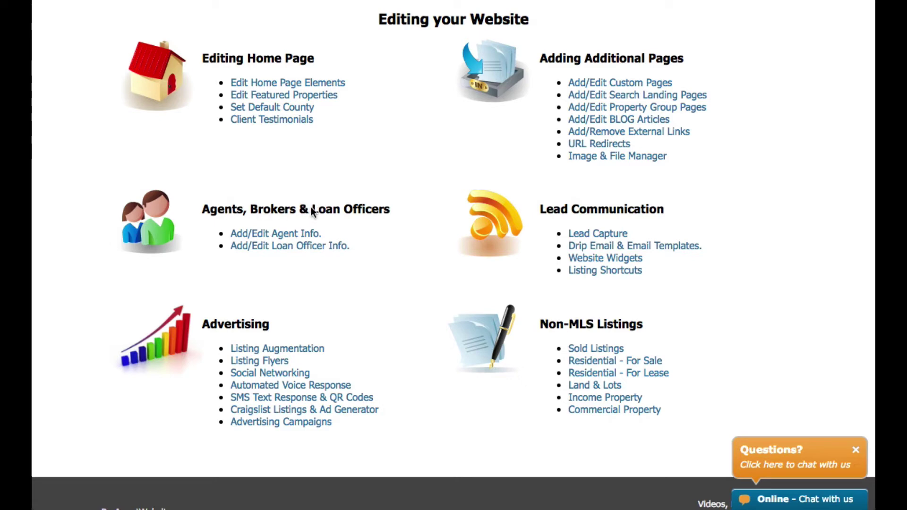
left_click(293, 234)
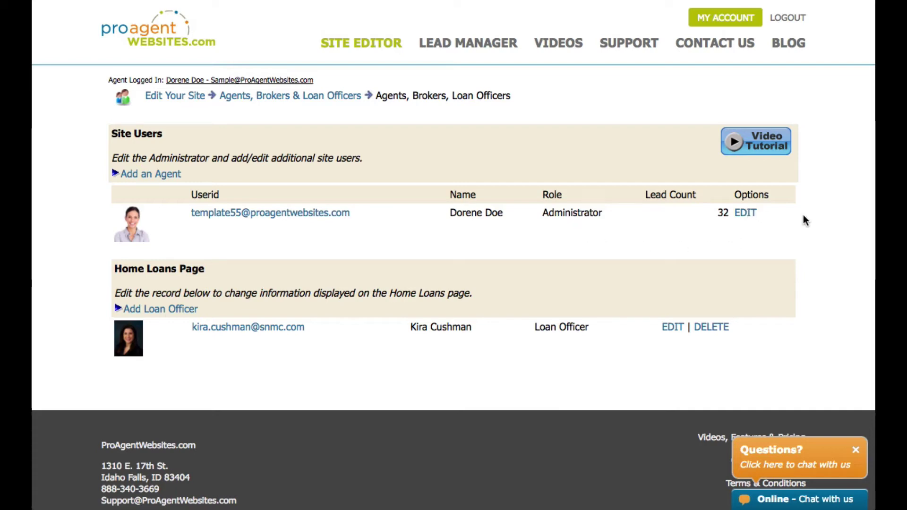
- Edit the Administrator profile, play and close its video tutorial, and scroll through the fields
left_click(745, 212)
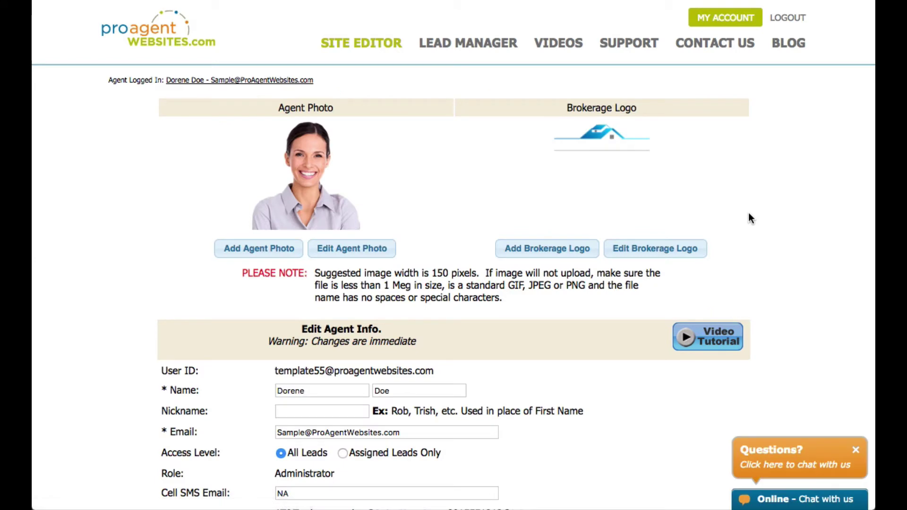
left_click(718, 339)
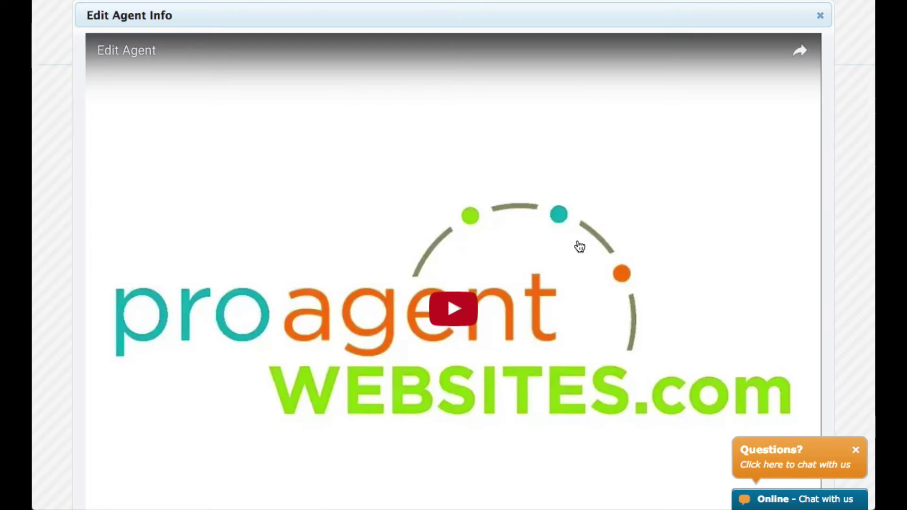
left_click(820, 16)
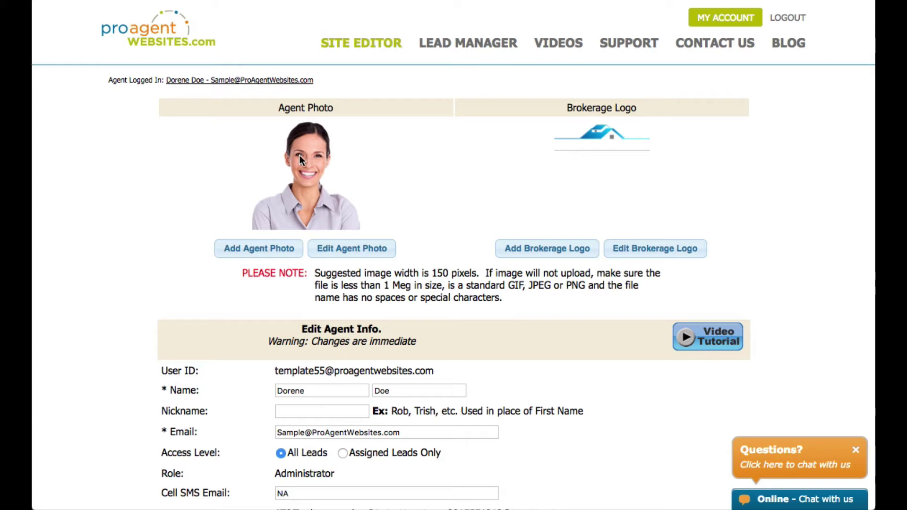
scroll(85, 209, "down", 5)
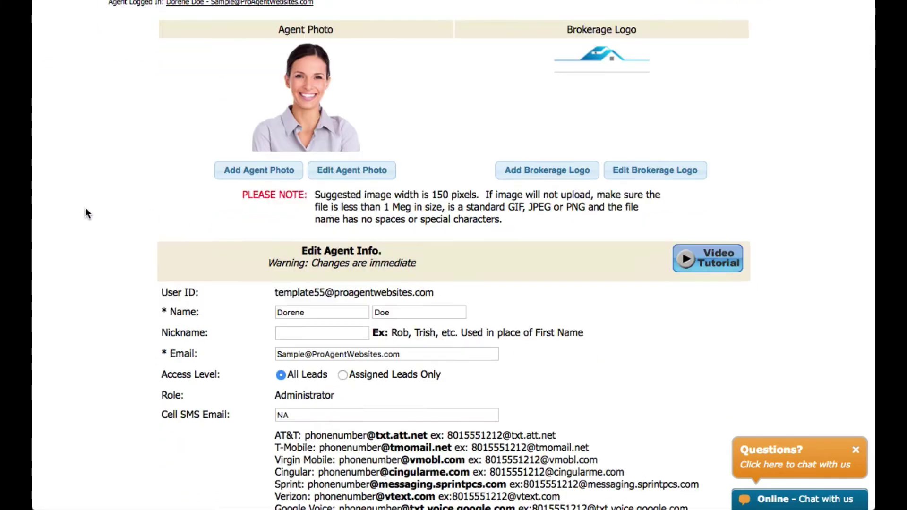
scroll(87, 212, "down", 2)
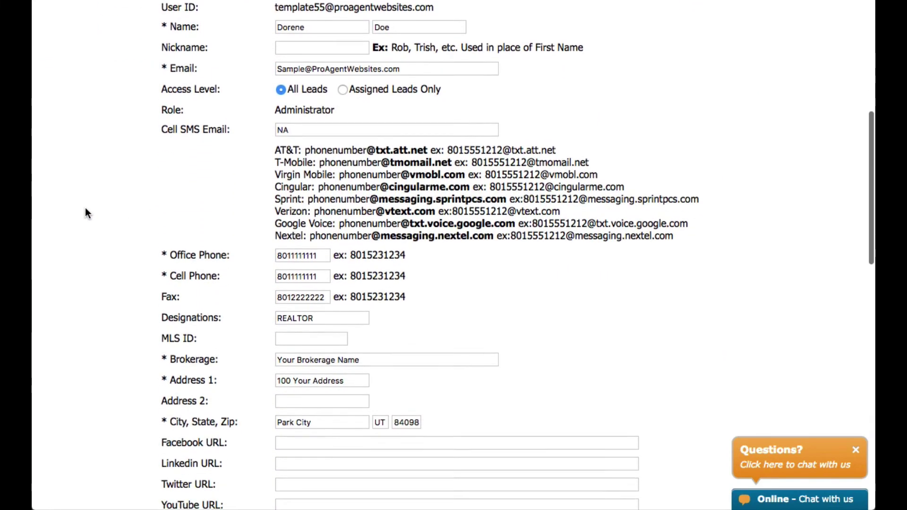
scroll(87, 212, "down", 1)
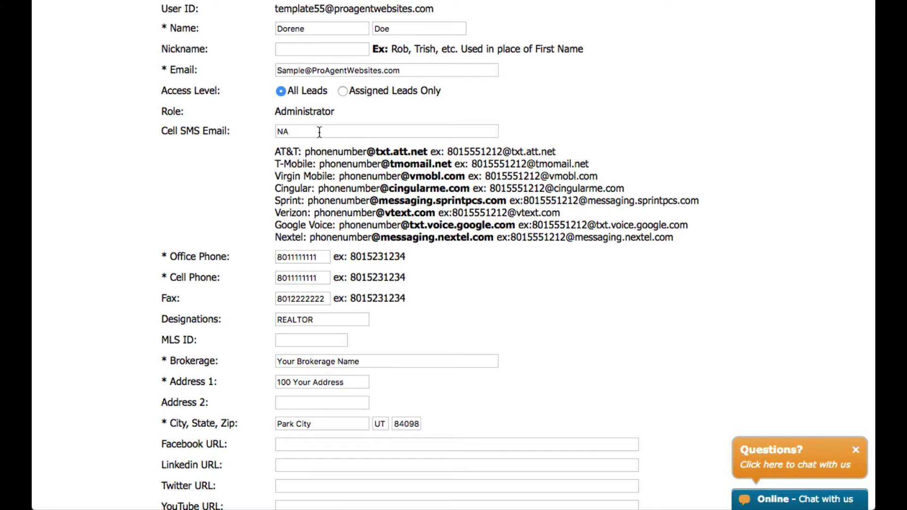
left_click_drag(447, 152, 504, 151)
key("super+c")
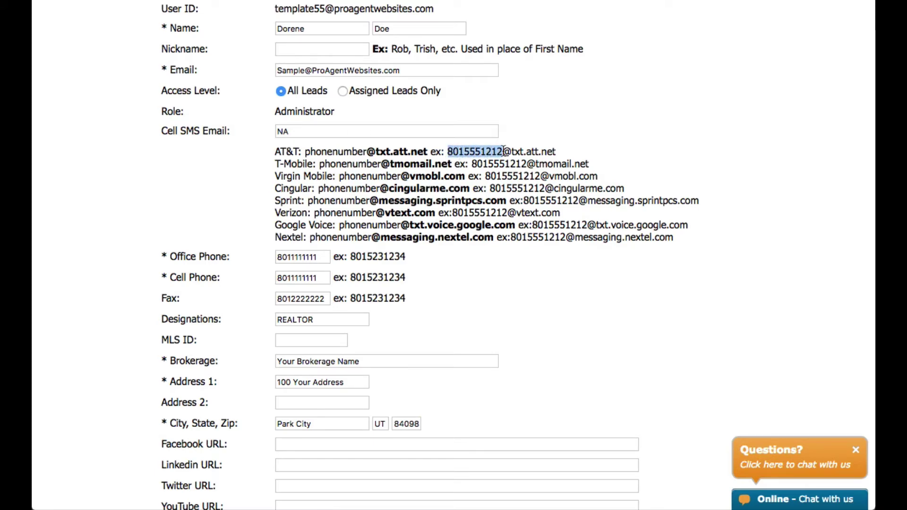
left_click_drag(410, 131, 250, 130)
key("super+v")
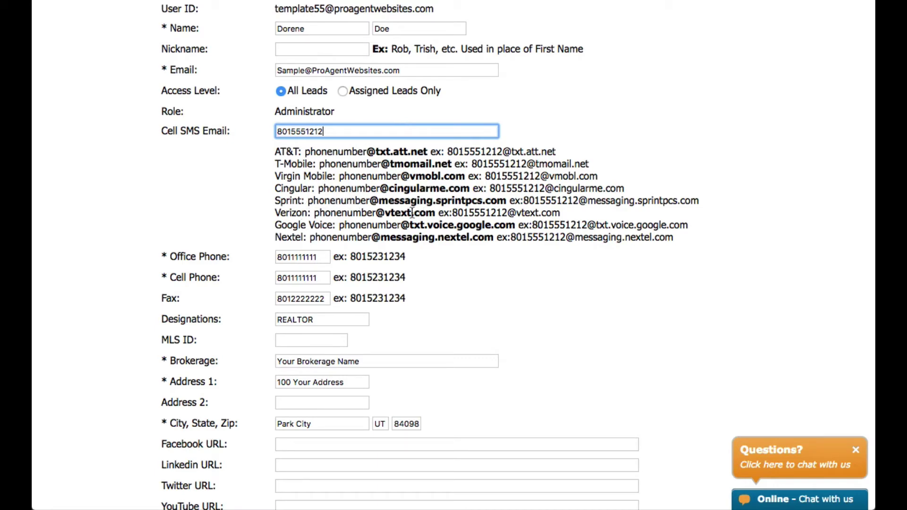
left_click_drag(376, 213, 435, 215)
key("super+c")
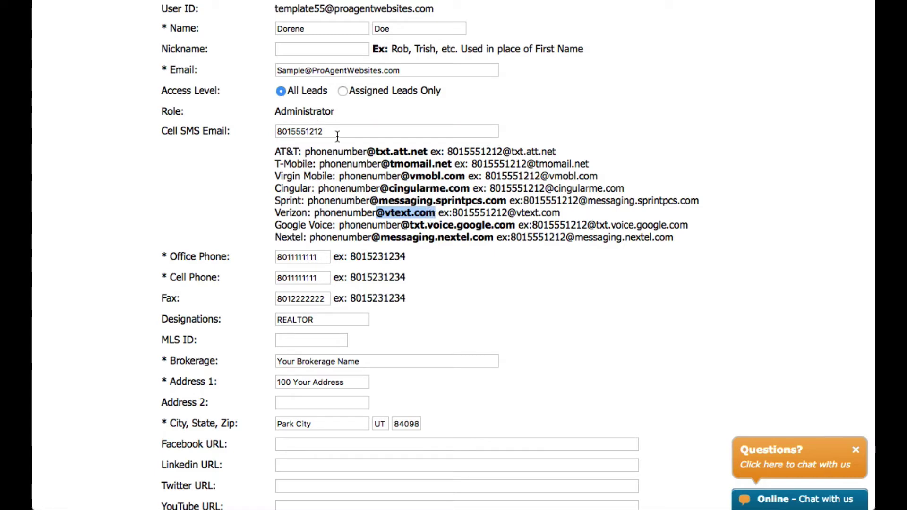
left_click(444, 129)
key("super+v")
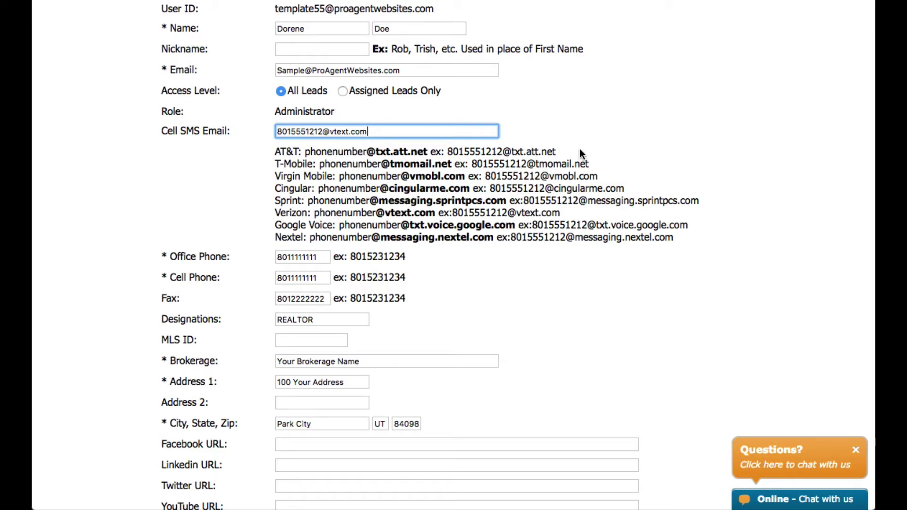
- Exit the agent form back to the agents list
scroll(760, 226, "up", 10)
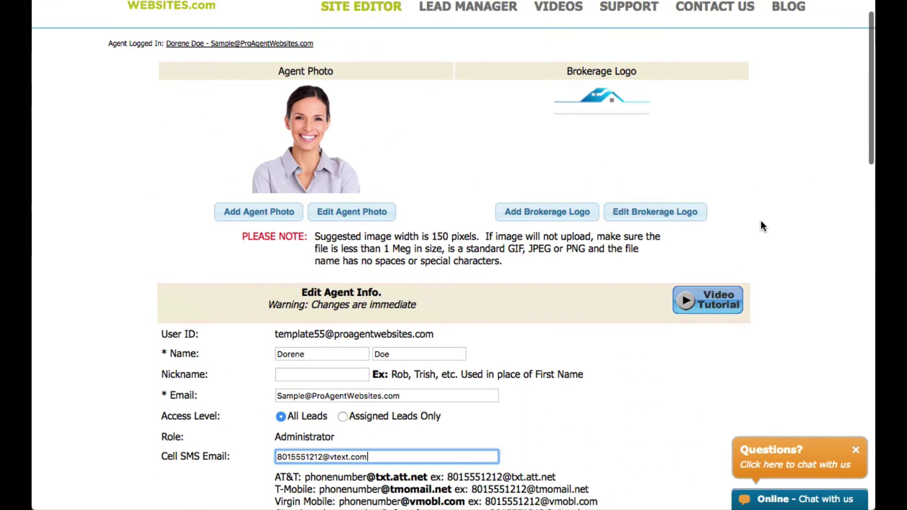
scroll(761, 225, "down", 20)
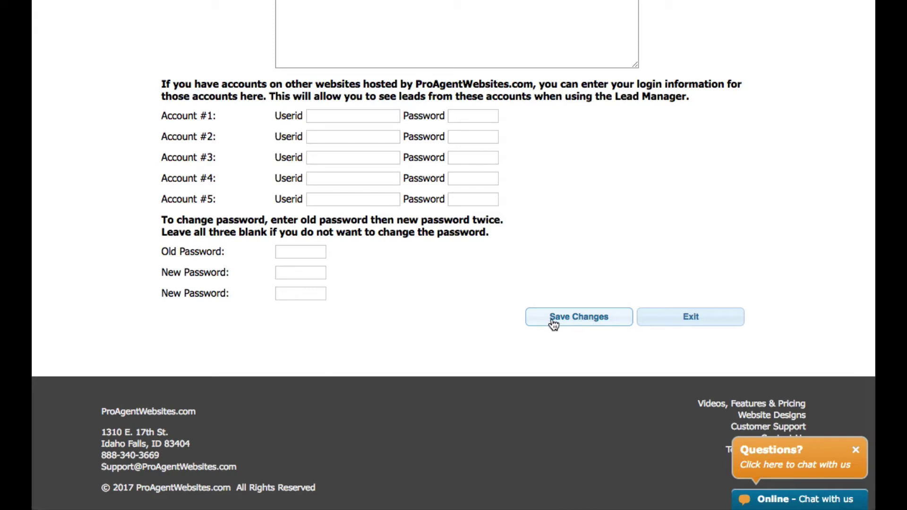
left_click(712, 318)
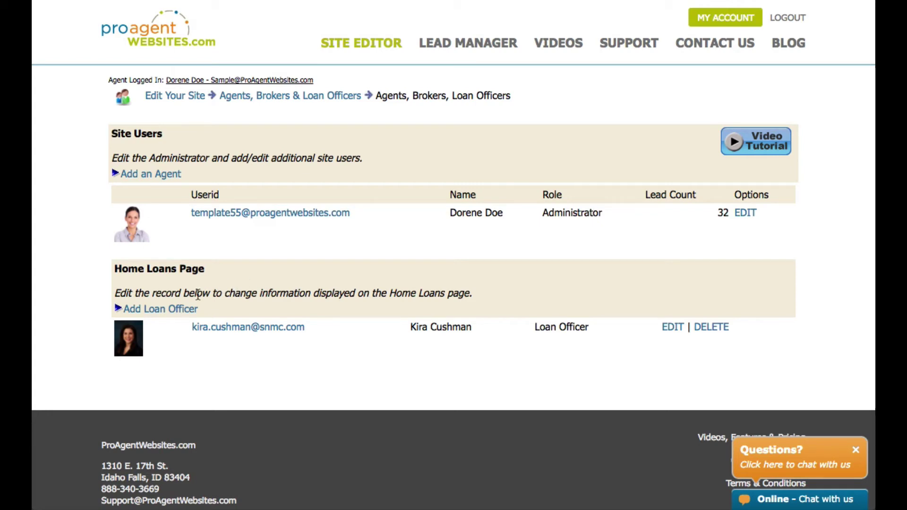
- Preview the blank Add Loan Officer and Add an Agent forms, then return to Site Editor
left_click(162, 310)
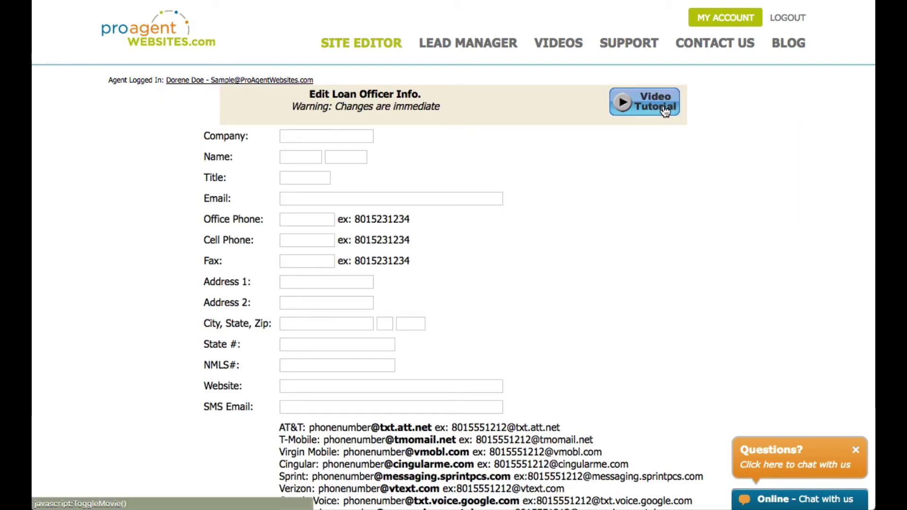
key("alt+Left")
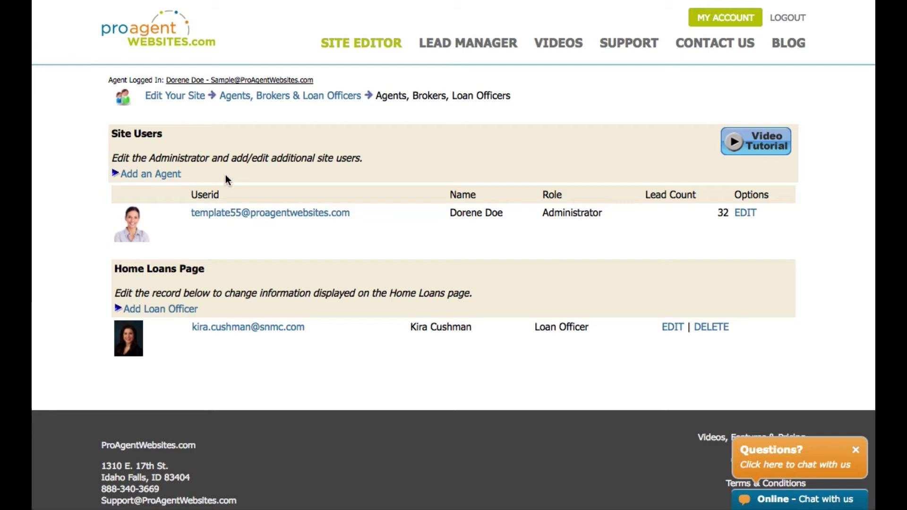
left_click(146, 175)
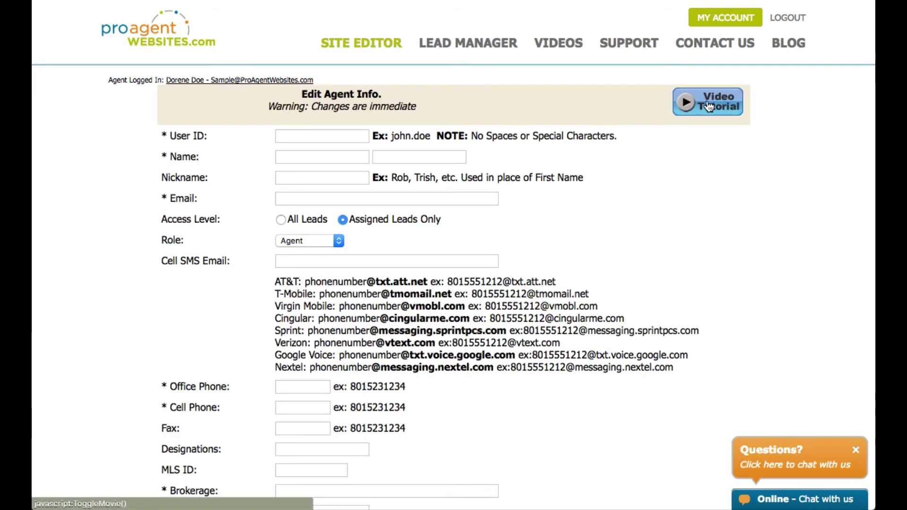
left_click(708, 106)
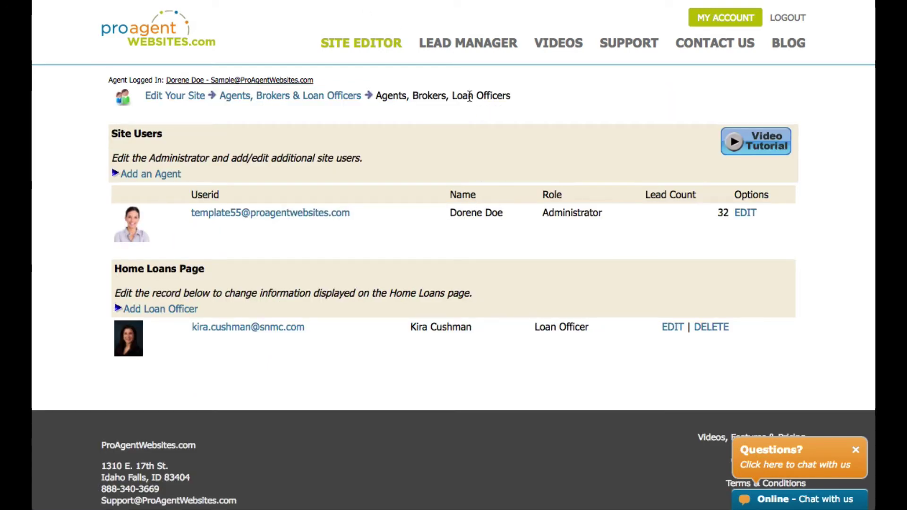
left_click(390, 46)
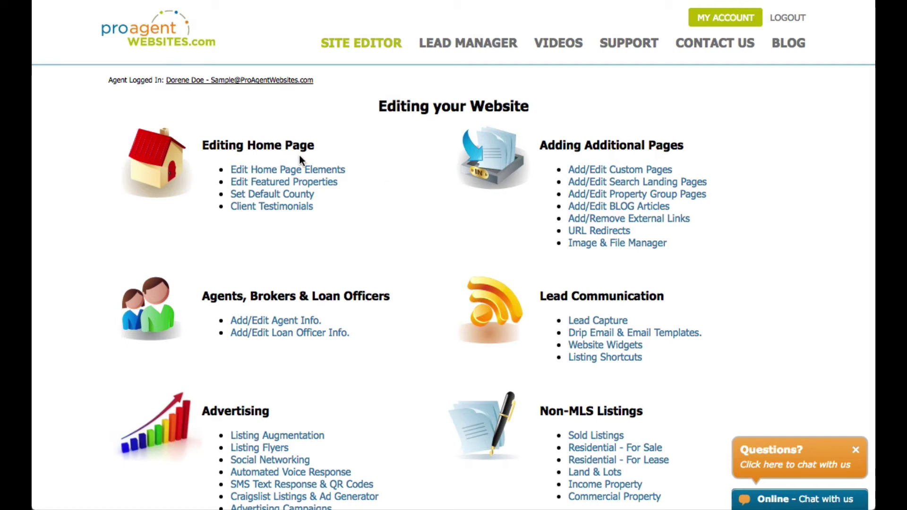
- Open Edit Home Page Elements from the Editing your Website menu
left_click(339, 171)
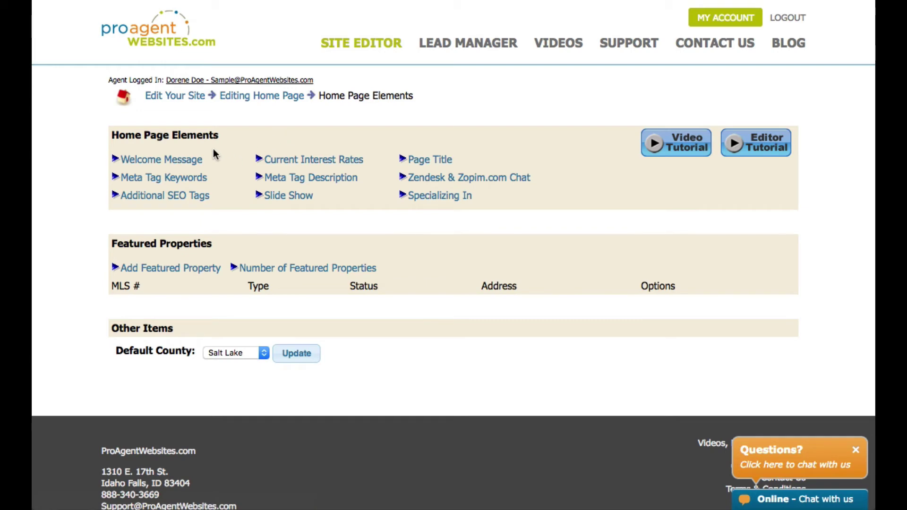
left_click(188, 159)
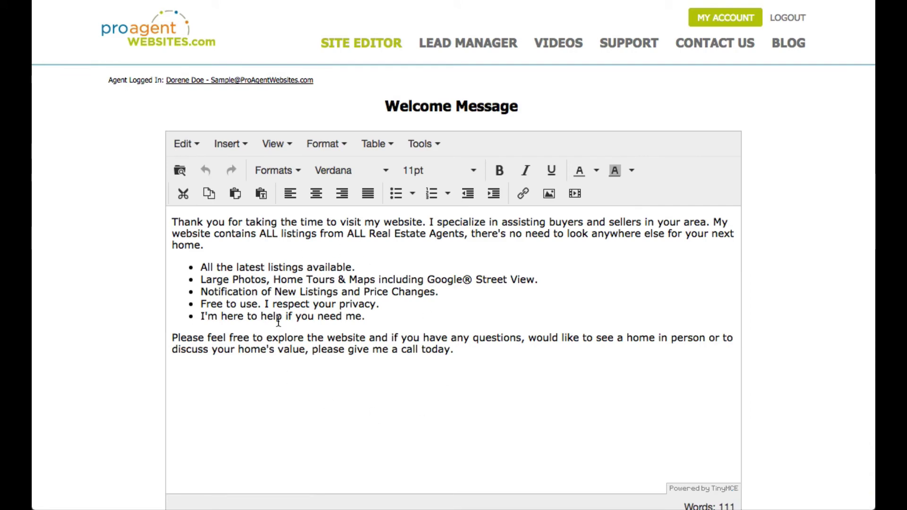
scroll(826, 286, "down", 3)
scroll(825, 285, "down", 1)
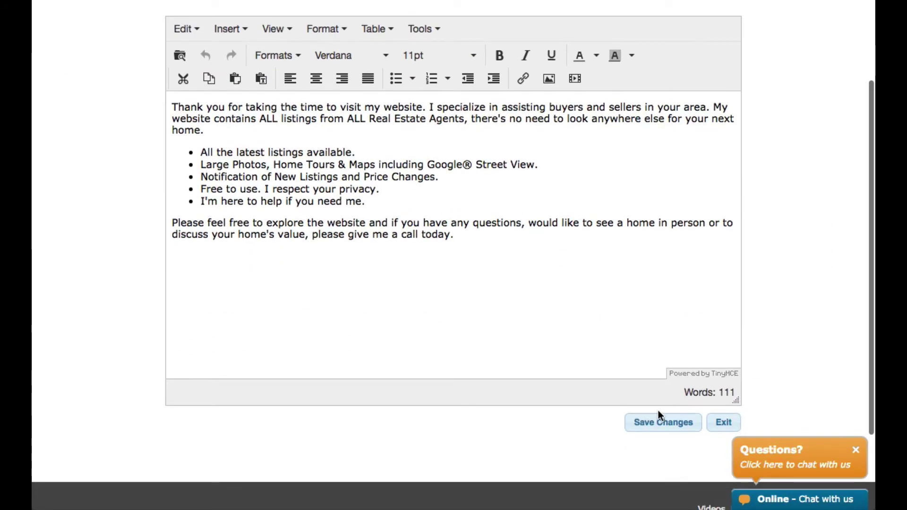
left_click(724, 423)
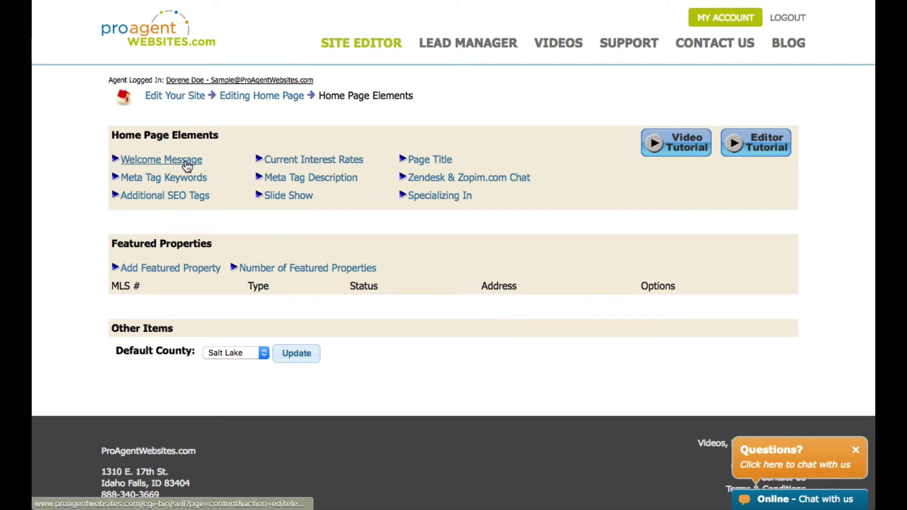
left_click(307, 197)
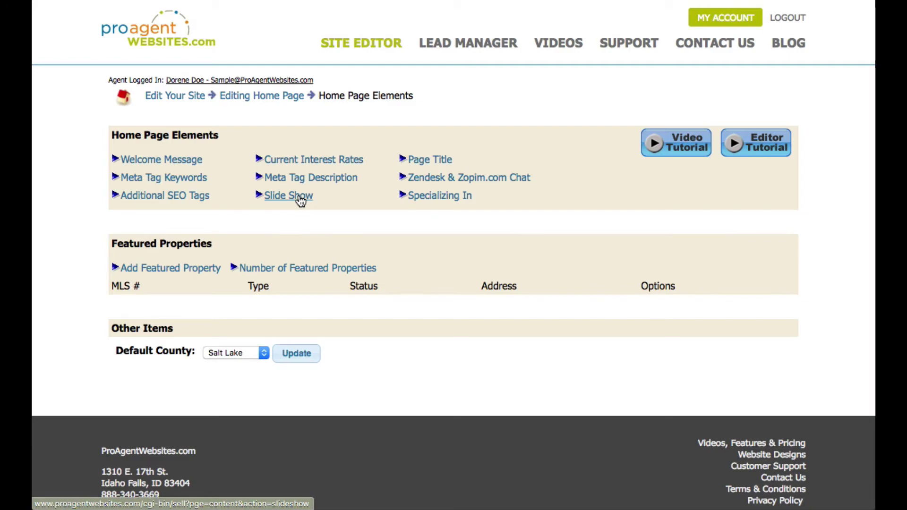
scroll(68, 209, "down", 8)
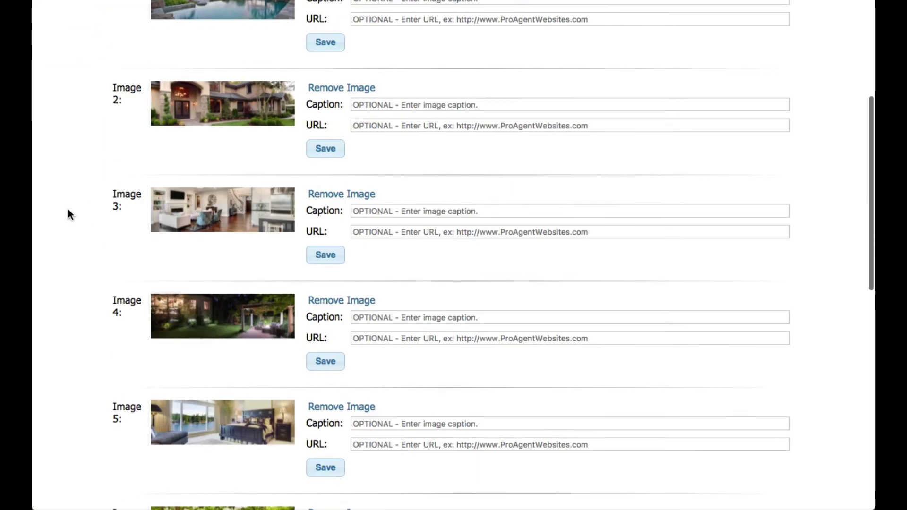
scroll(69, 209, "up", 6)
scroll(69, 211, "up", 2)
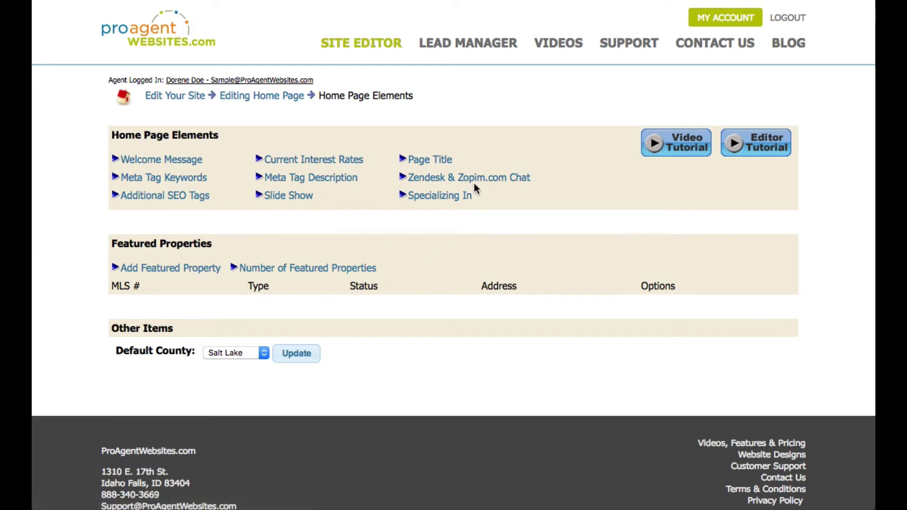
- Review the Specializing In & New Listings widget settings, then go back to the Editing your Website menu
left_click(430, 193)
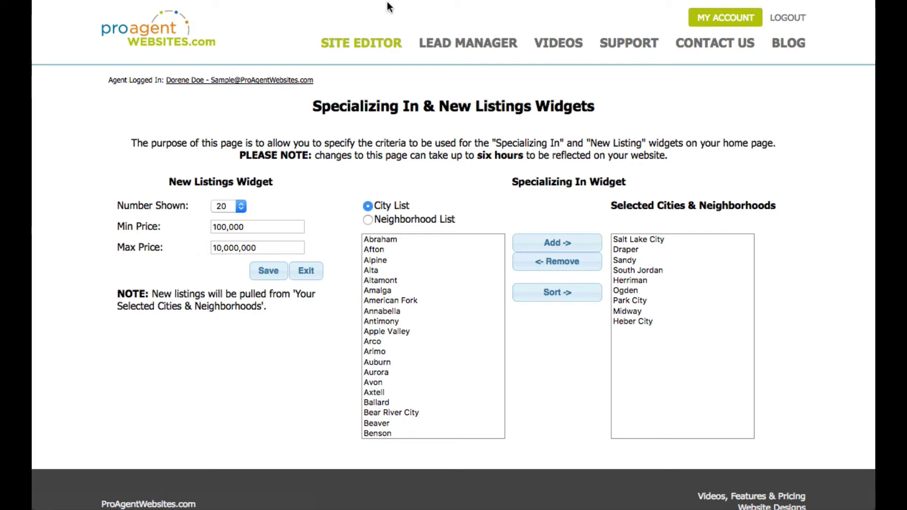
left_click(377, 43)
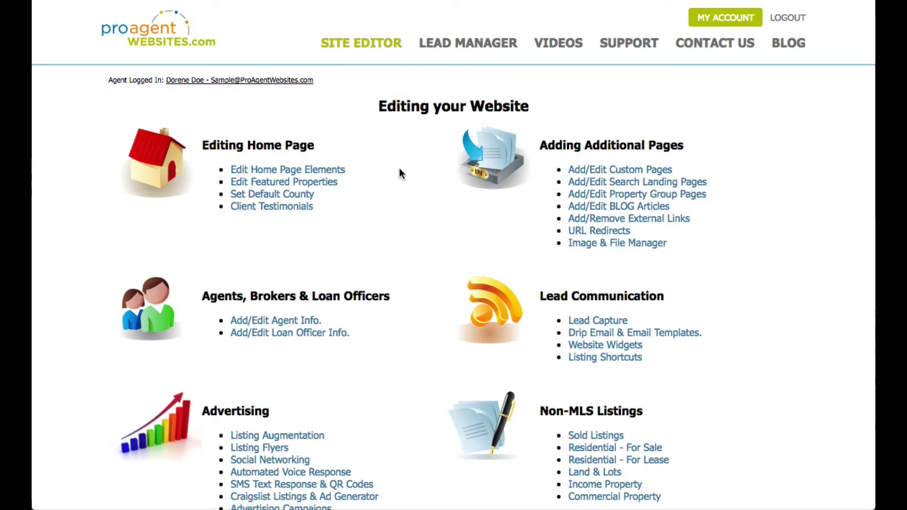
- Reopen Home Page Elements, where Default County is still Salt Lake
left_click(328, 171)
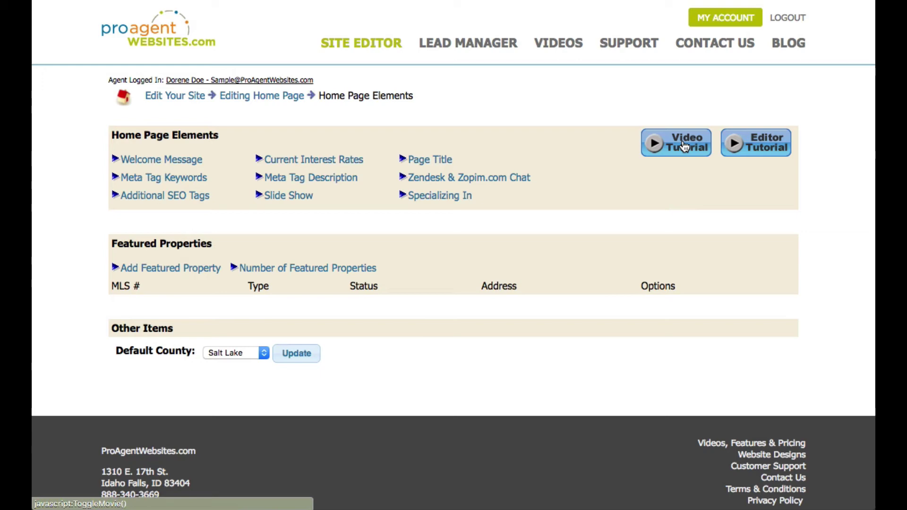
- Go back to the Editing your Website overview from SITE EDITOR
left_click(356, 43)
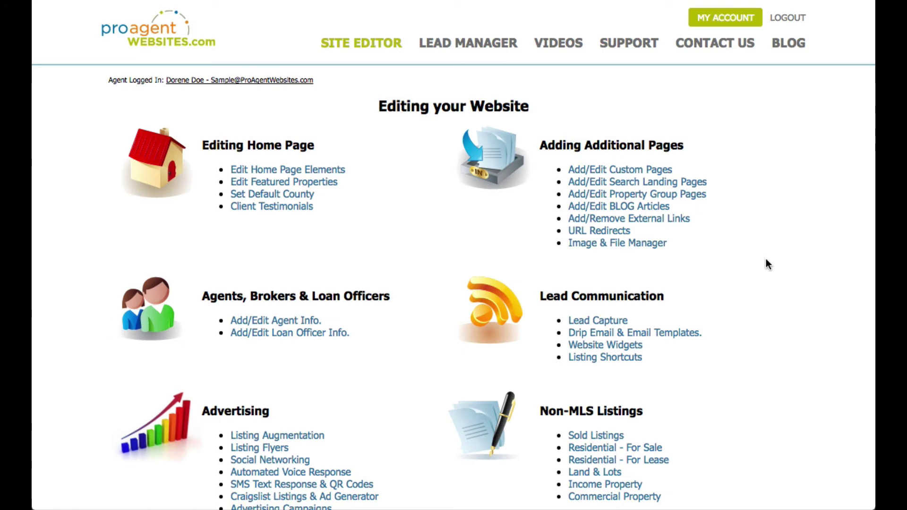
- Save the Lead Capture settings with Free Views left at 4
left_click(605, 323)
scroll(790, 308, "down", 3)
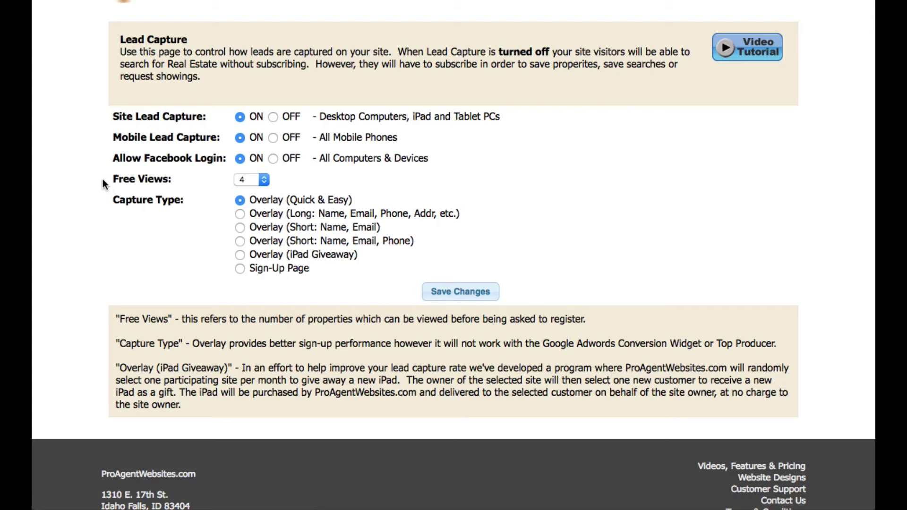
left_click(264, 180)
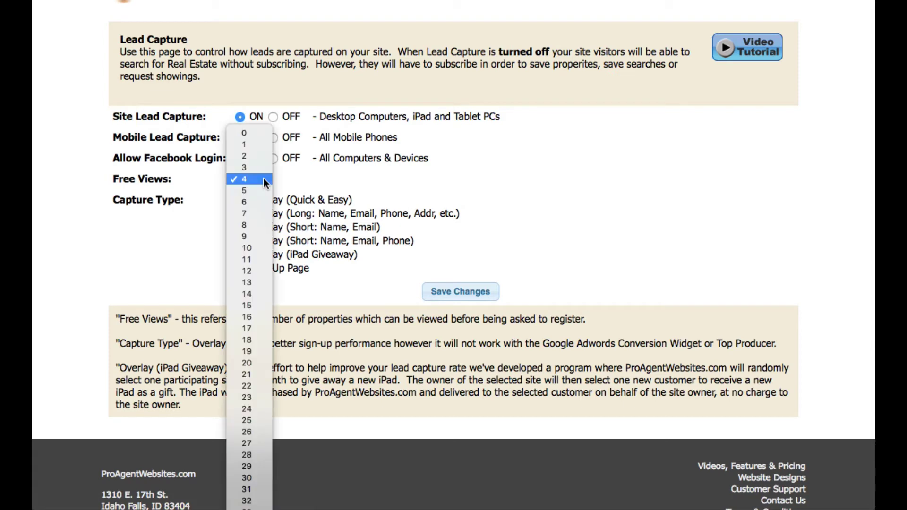
left_click(264, 179)
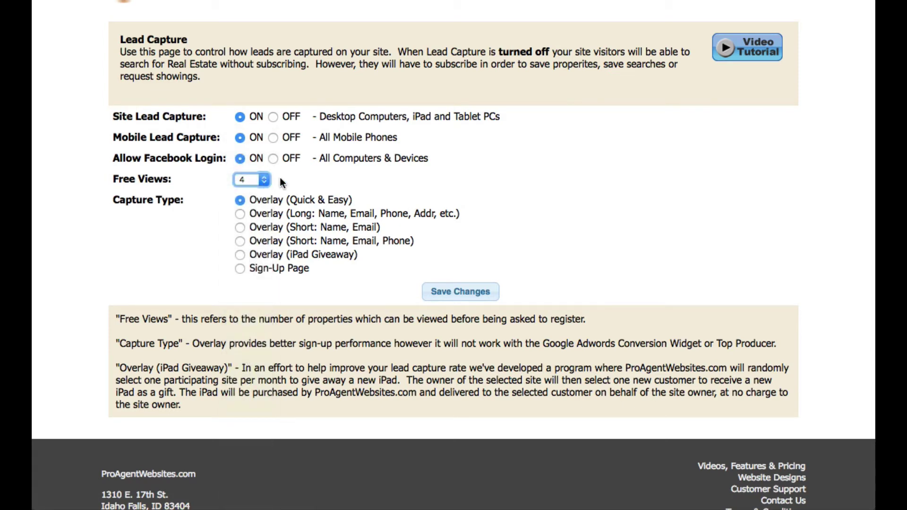
left_click(482, 293)
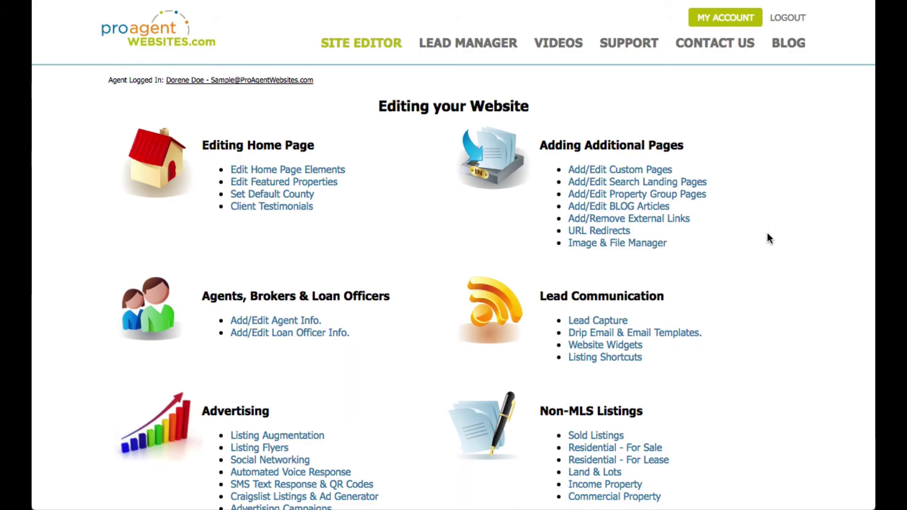
scroll(767, 236, "down", 3)
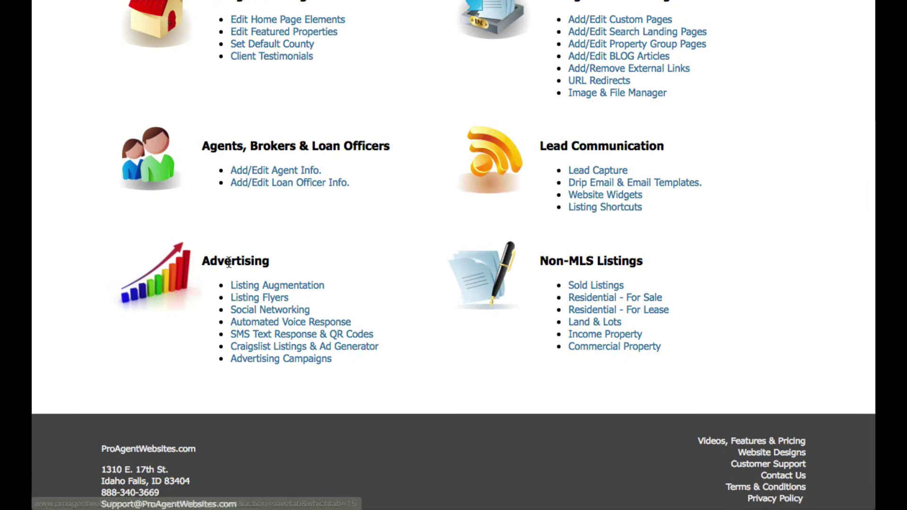
left_click(335, 321)
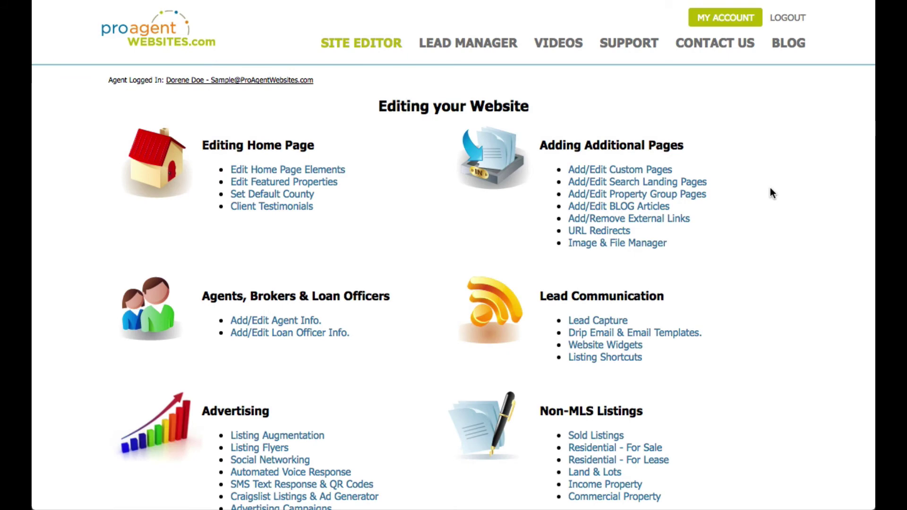
scroll(771, 189, "down", 3)
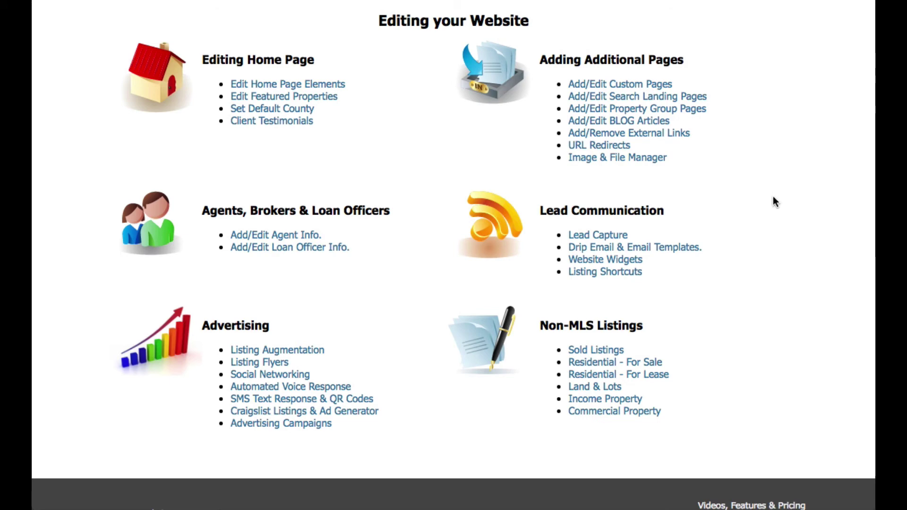
scroll(772, 202, "up", 3)
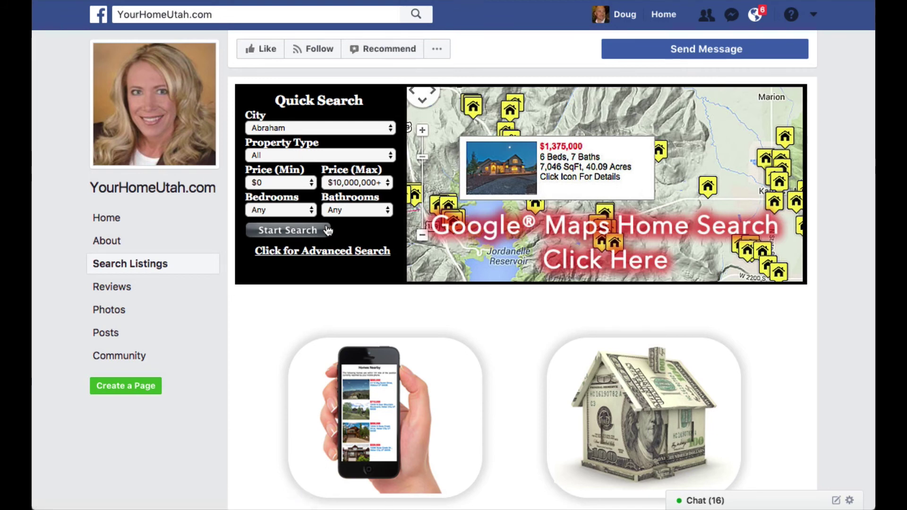
scroll(717, 284, "down", 5)
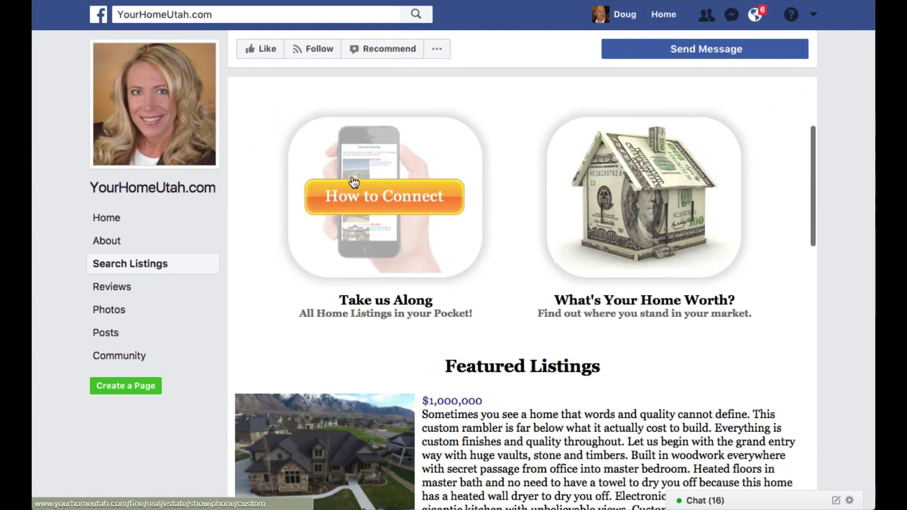
scroll(659, 197, "down", 1)
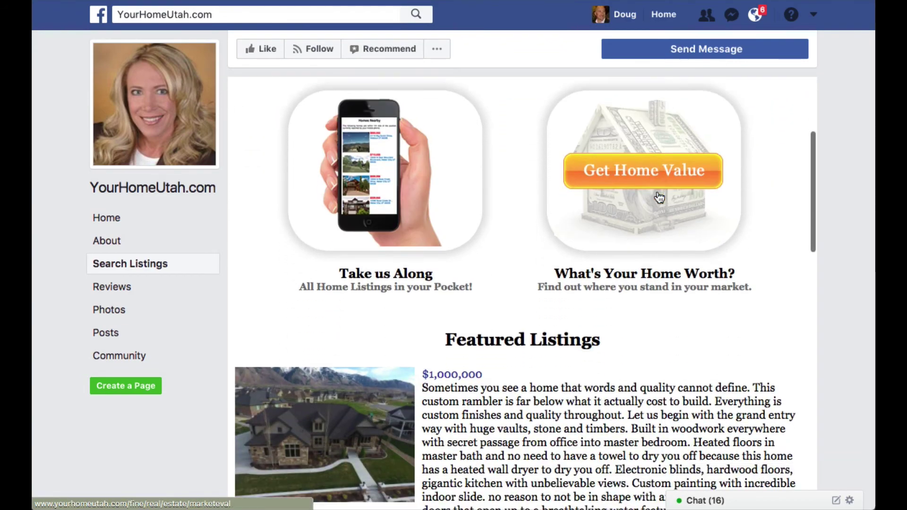
scroll(659, 197, "down", 20)
scroll(663, 235, "down", 20)
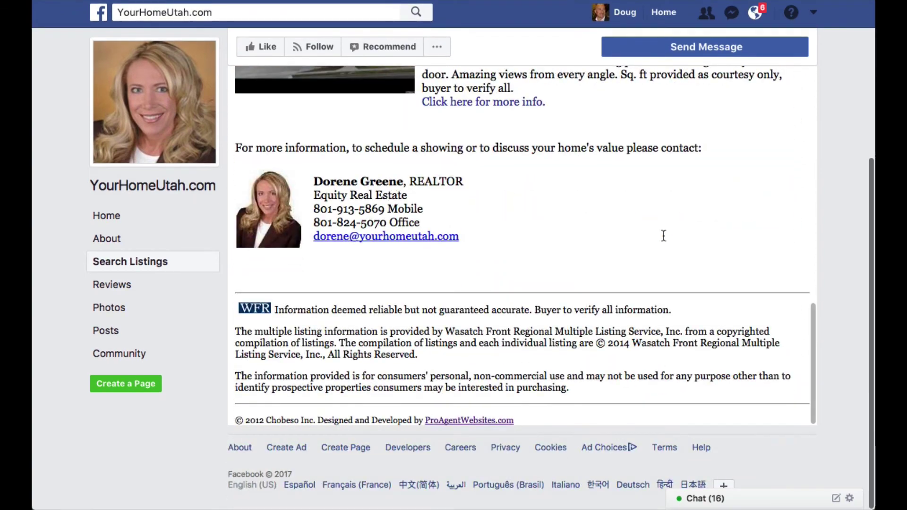
scroll(663, 234, "up", 20)
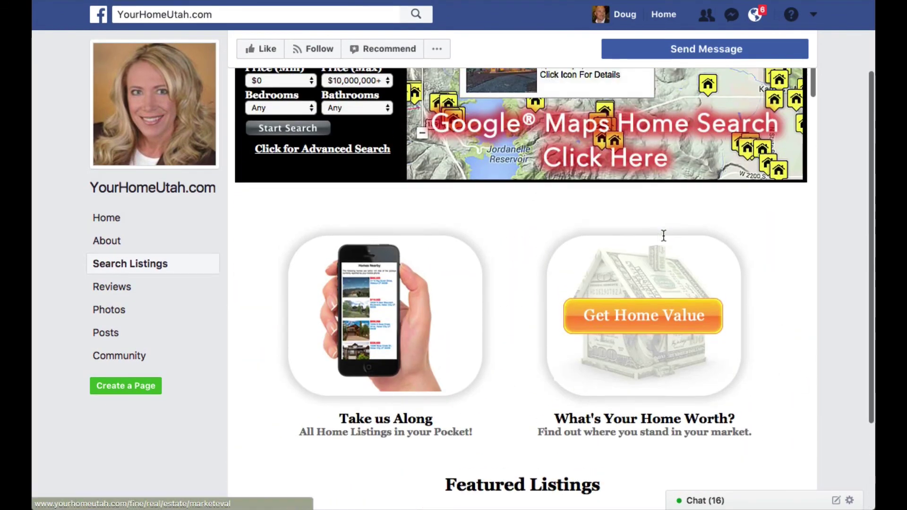
scroll(664, 235, "up", 3)
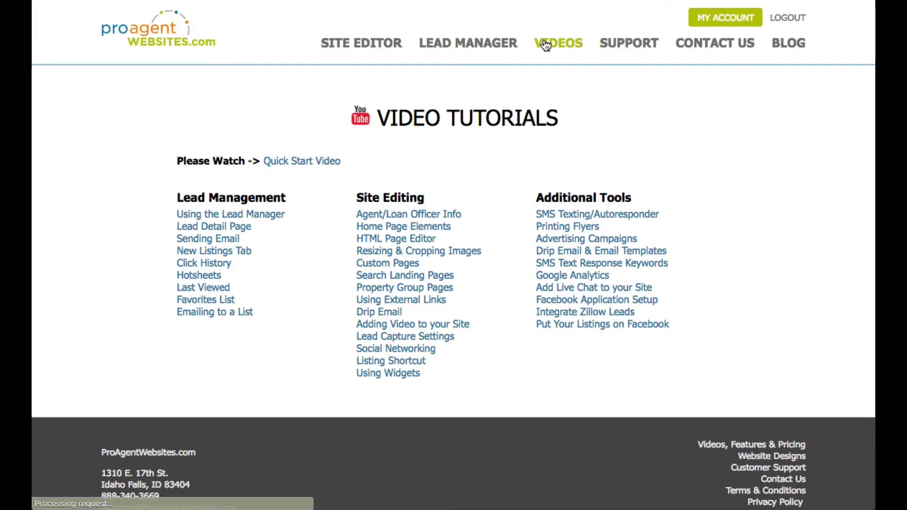
- Read the Facebook Application Setup instructions covering account, business page and app steps
left_click(648, 303)
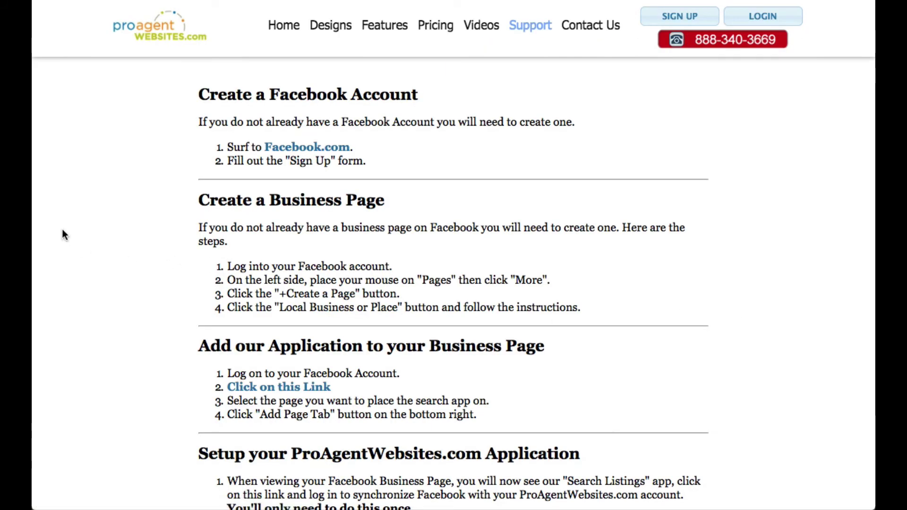
scroll(90, 233, "down", 10)
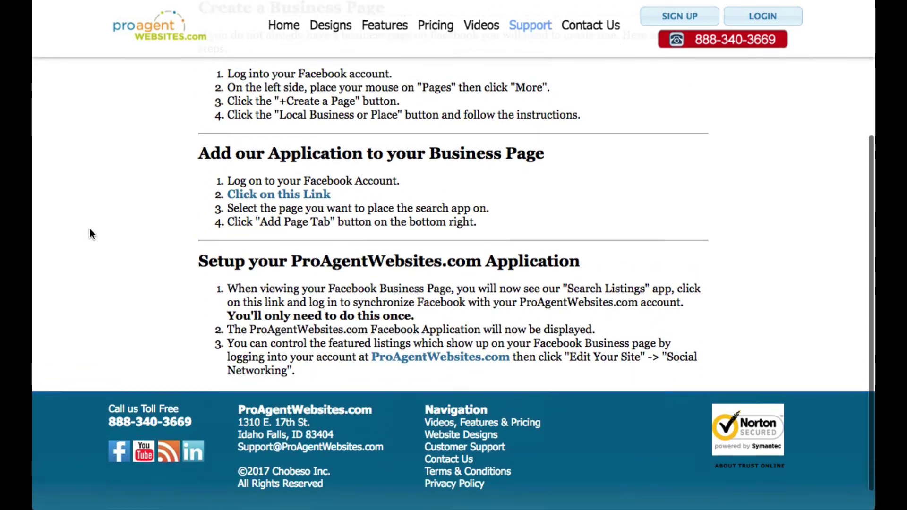
scroll(90, 233, "up", 10)
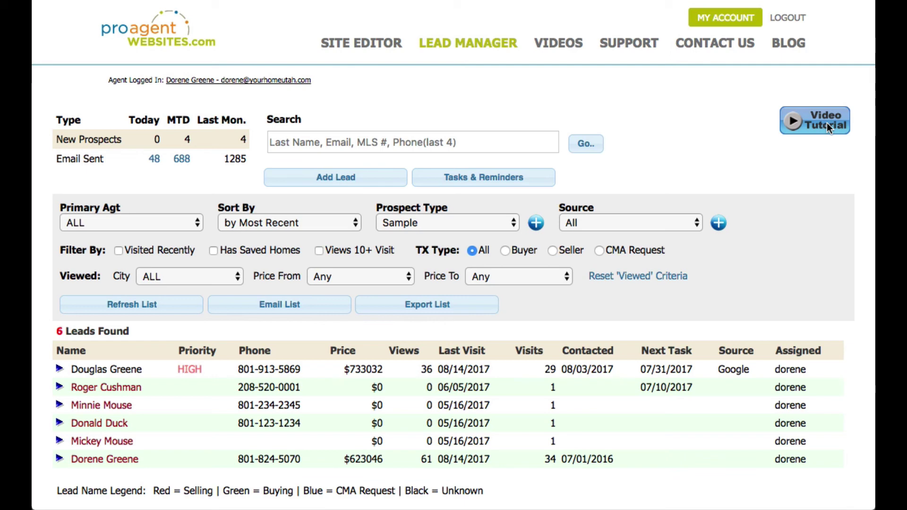
- Open the first high-priority lead's record and list their last viewed homes
left_click(91, 370)
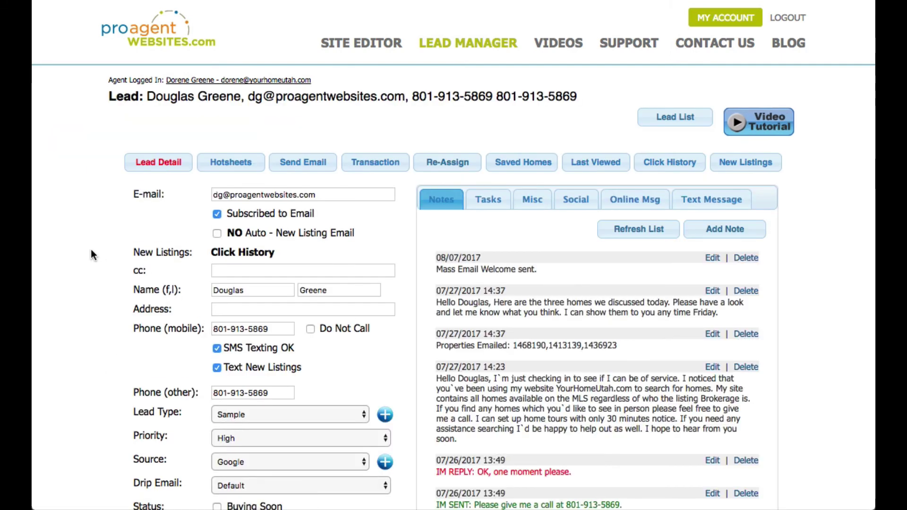
scroll(78, 263, "down", 5)
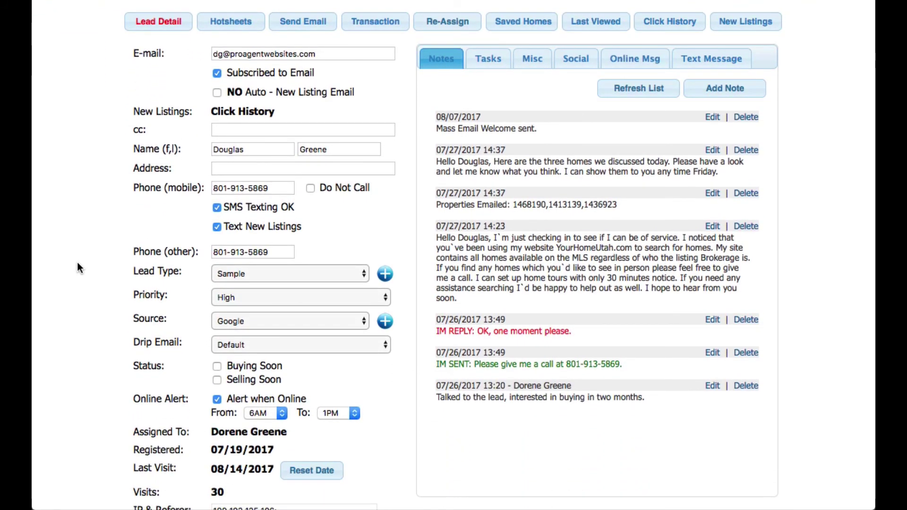
scroll(77, 264, "up", 4)
left_click(610, 144)
scroll(818, 318, "down", 3)
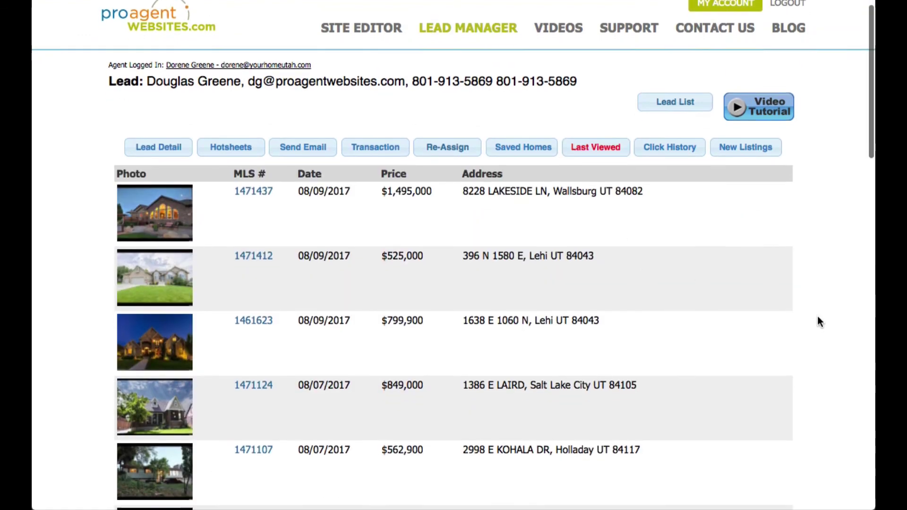
- View the lead's click history, new listings sent, and hotsheets with SMS settings
scroll(719, 163, "up", 3)
left_click(671, 146)
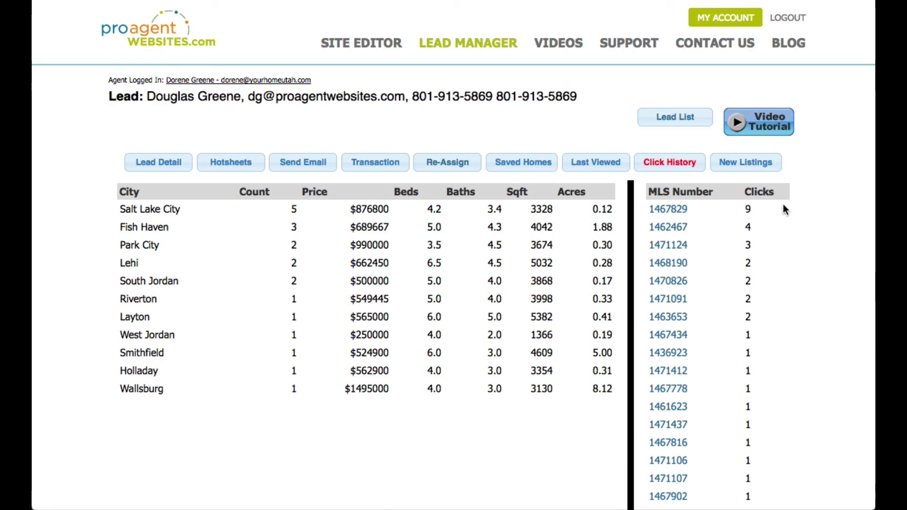
left_click(746, 162)
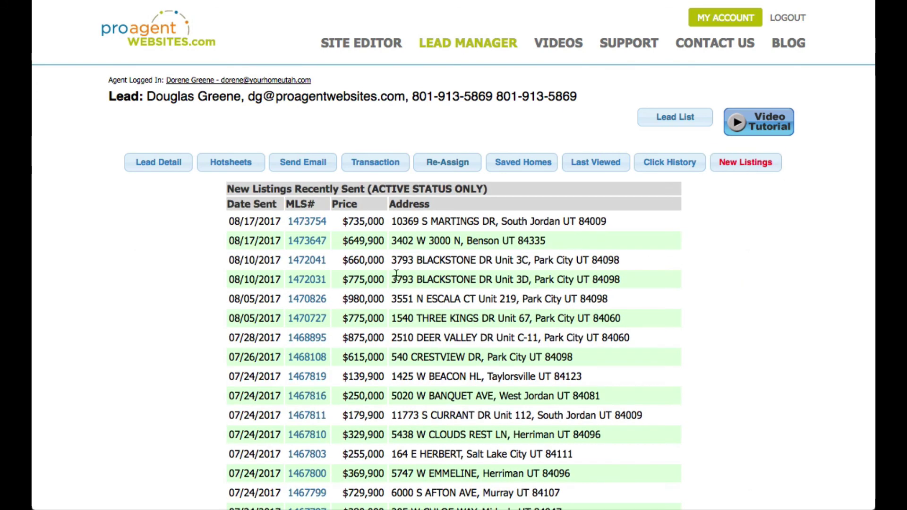
left_click(229, 163)
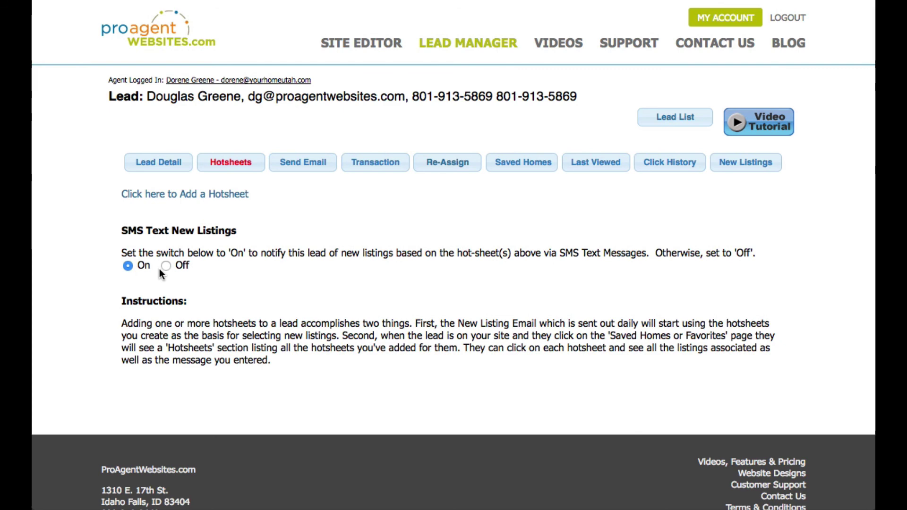
- Look over the Send Email form for the lead, then return to the Lead Manager list
left_click(312, 169)
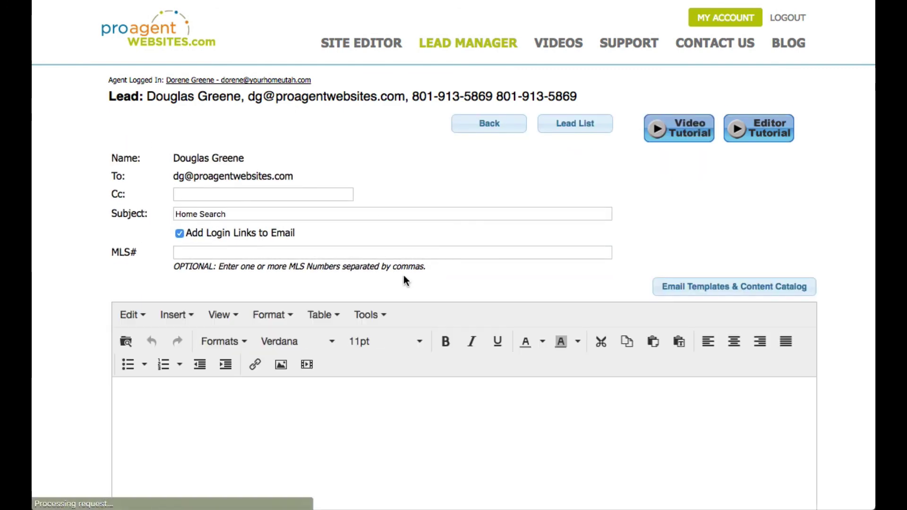
scroll(81, 276, "down", 4)
scroll(100, 255, "up", 4)
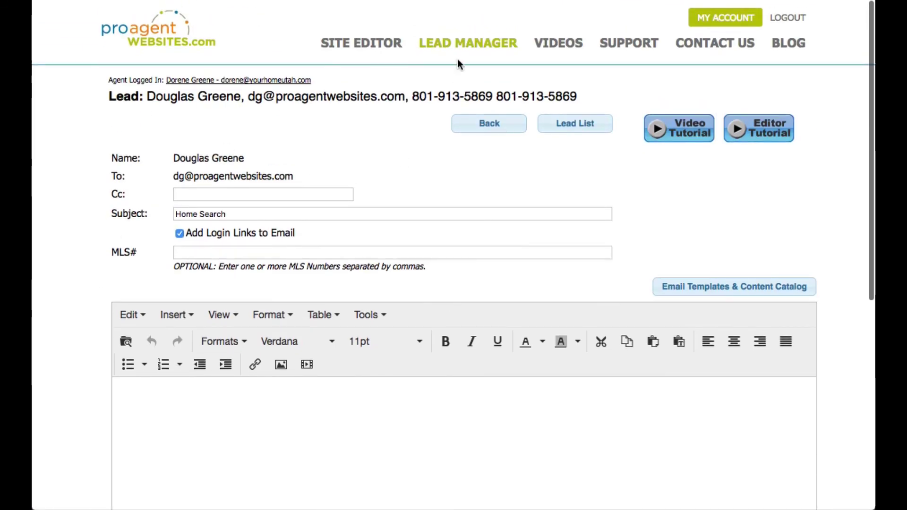
left_click(441, 47)
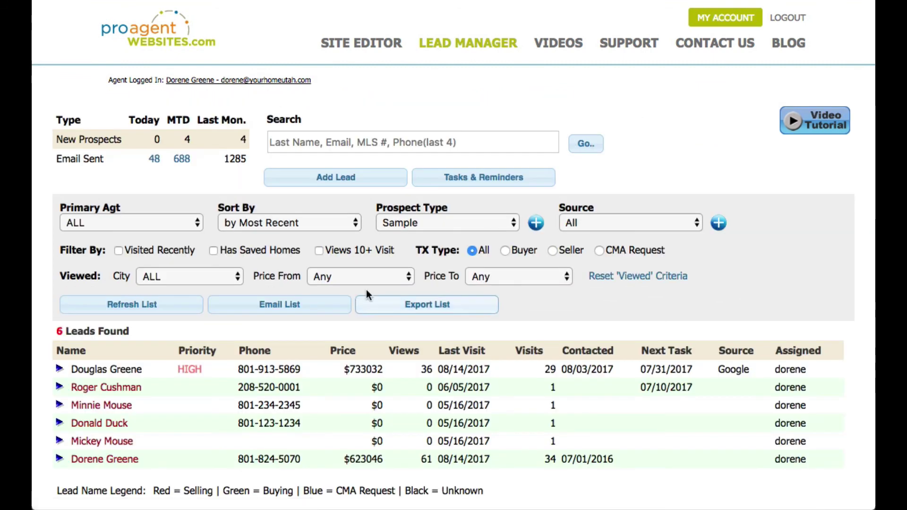